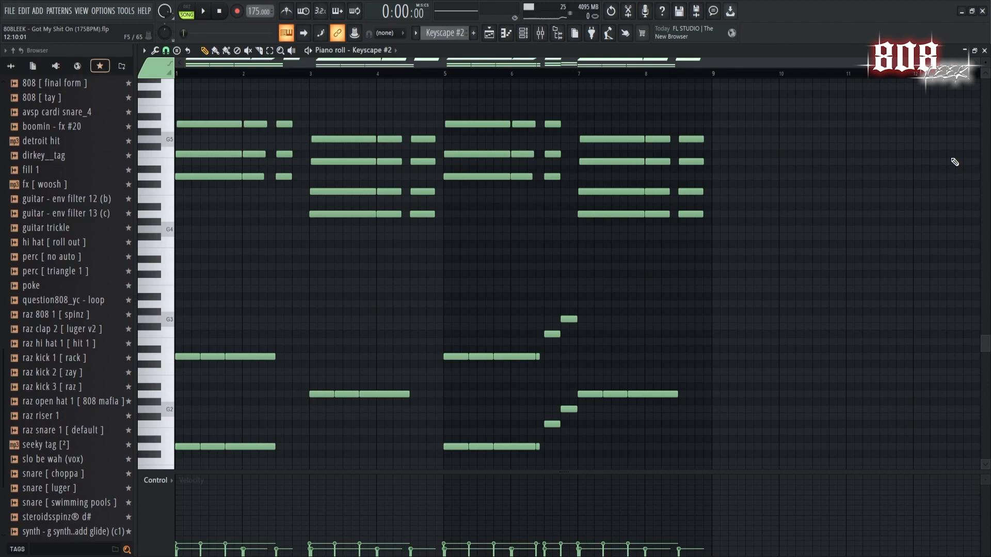
Inspect the ValhallaVintageVerb and Fruity parametric EQ 2 settings on the Keyscape #2 mixer insert.
key(F9)
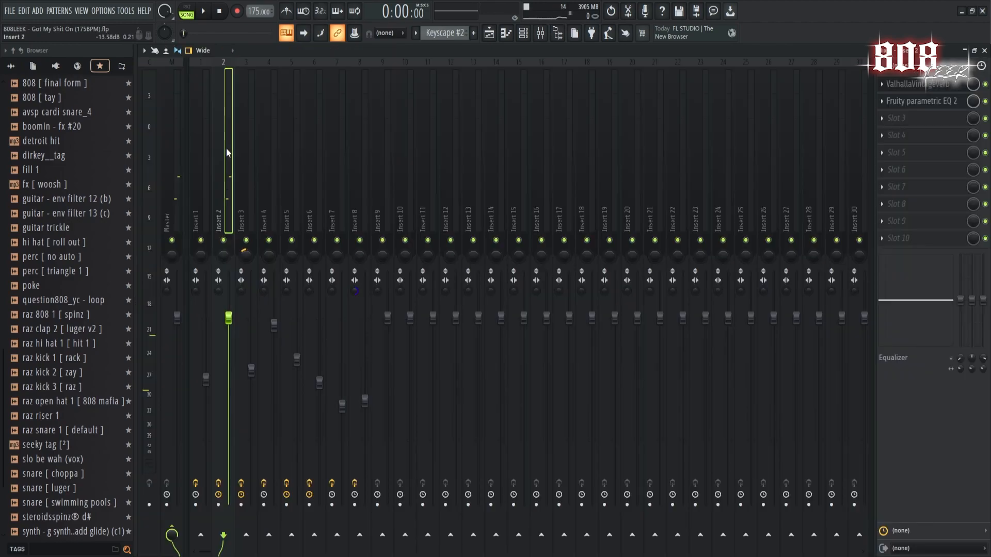
click(914, 101)
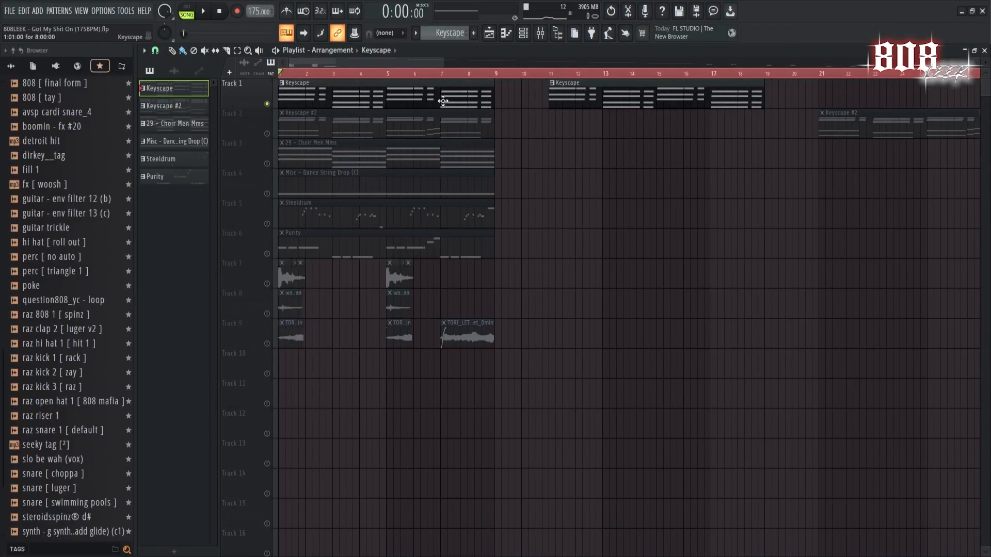
double_click(443, 101)
drag(561, 66, 382, 65)
Review the Keyscape pattern's chord notes, play them back, and check the first effect on its mixer insert.
click(524, 34)
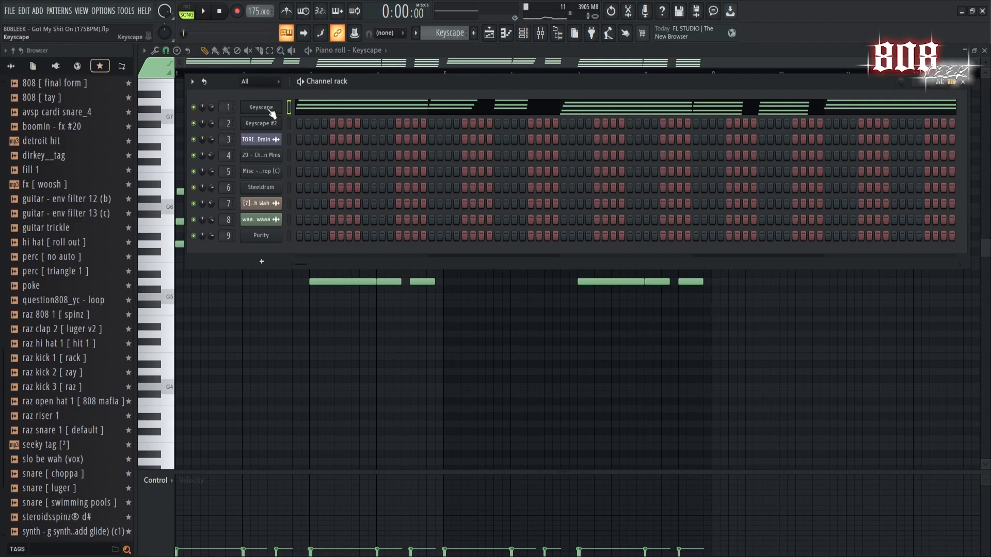
click(262, 106)
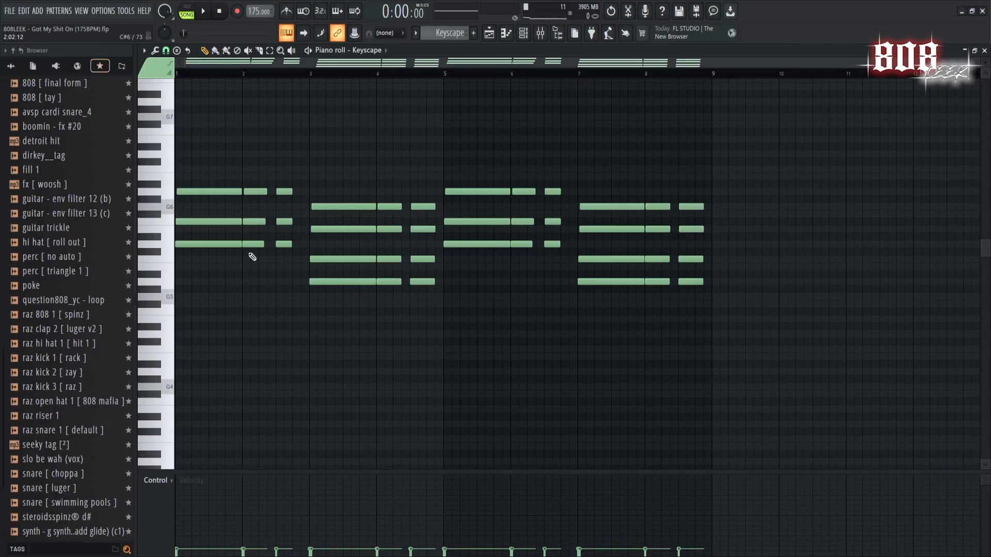
scroll(554, 362, down, 4)
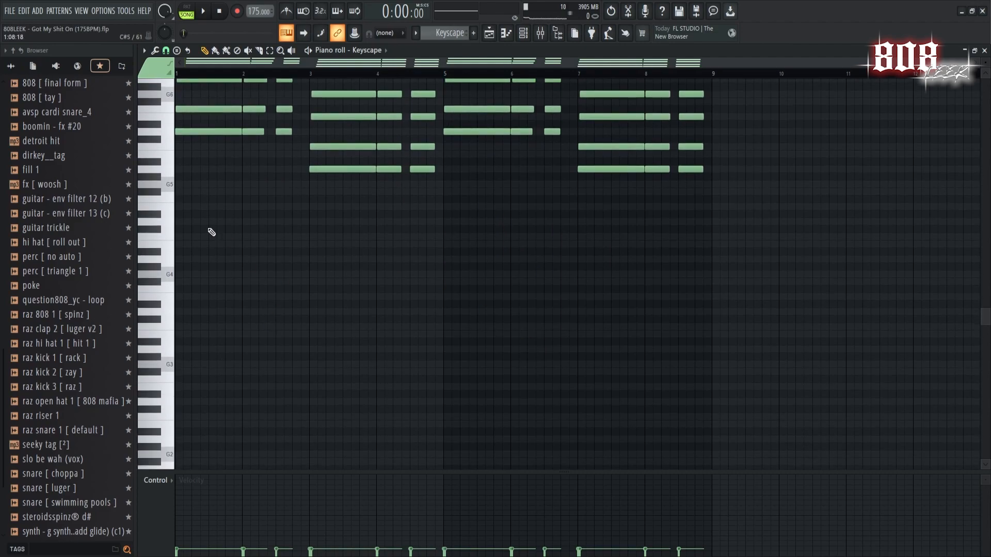
scroll(526, 120, up, 4)
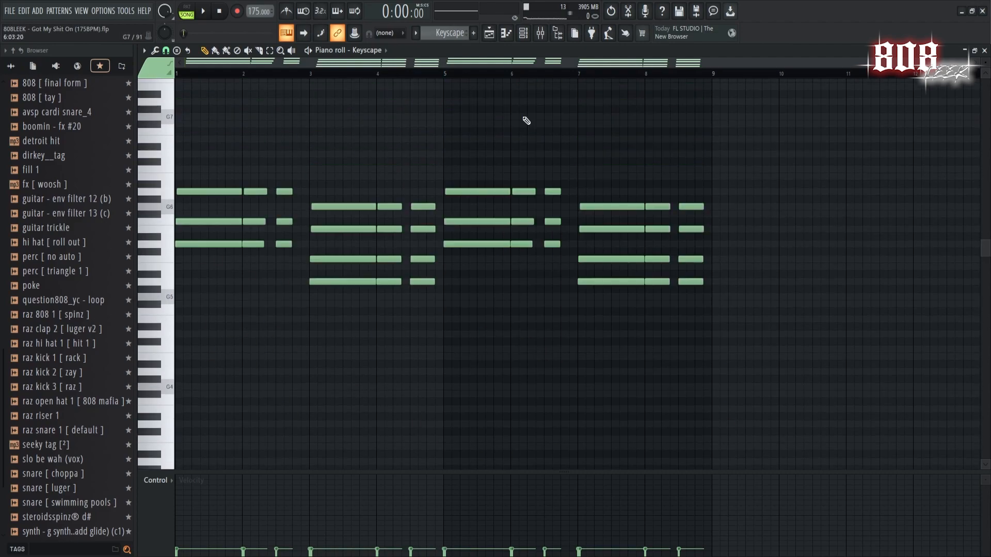
key(space)
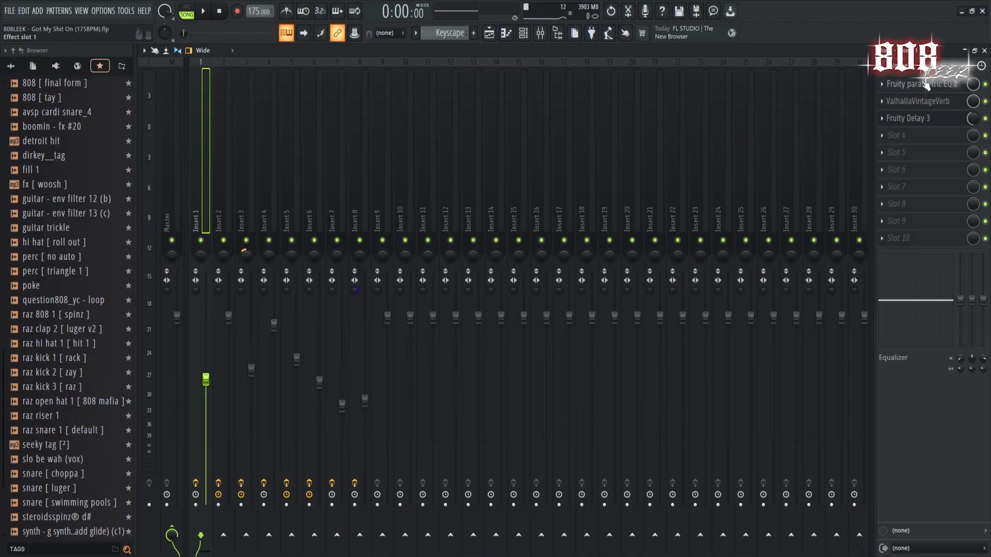
click(924, 85)
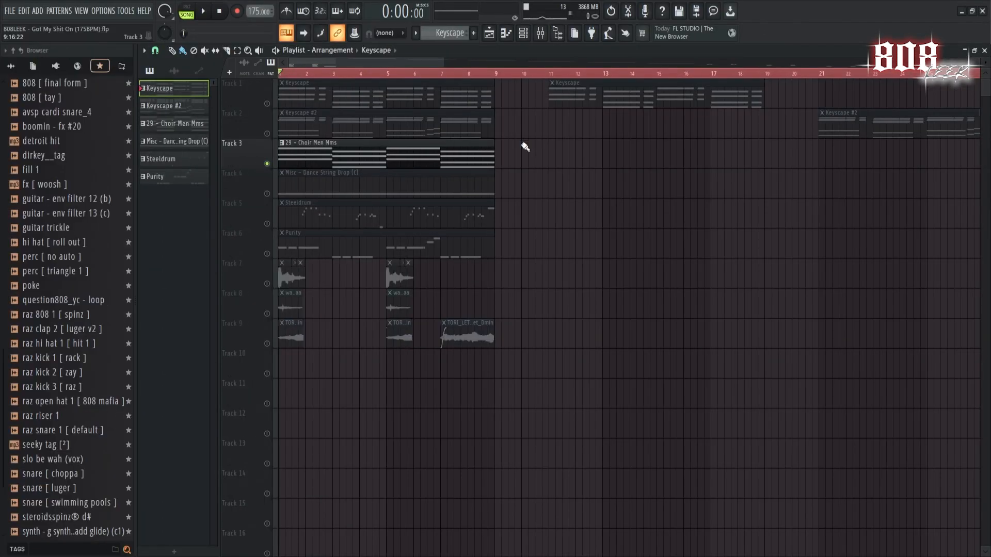
View the sampler settings of the 29 - Choir Men Mms channel.
click(523, 33)
click(268, 156)
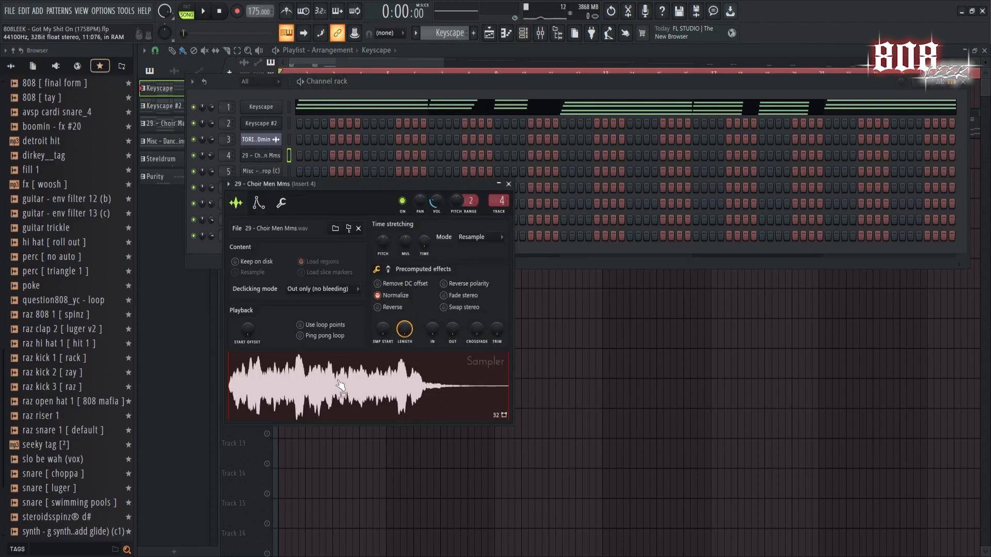
right_click(622, 405)
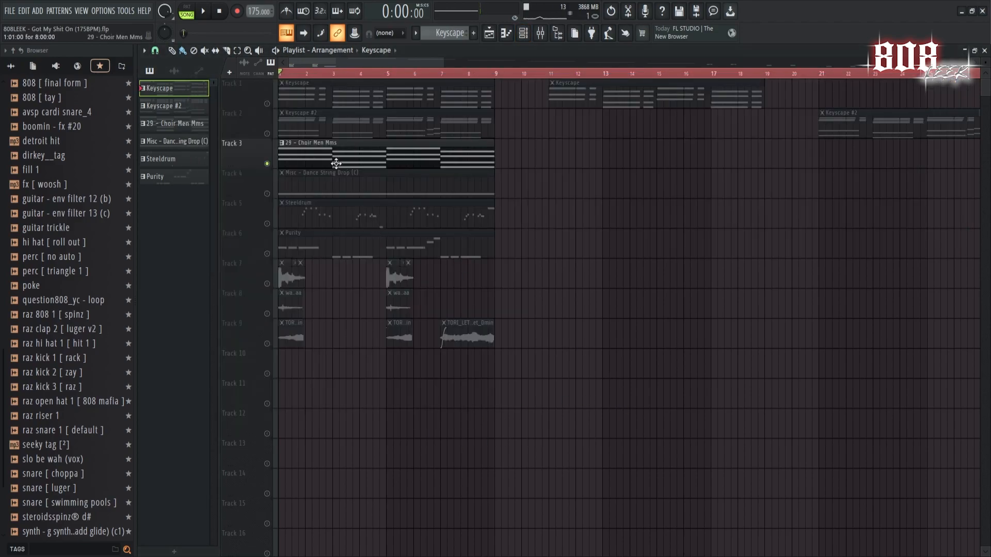
Review the 29 - Choir Men Mms pattern's notes, play them back, and select its channel again.
double_click(343, 166)
drag(283, 64, 4, 82)
scroll(476, 215, down, 3)
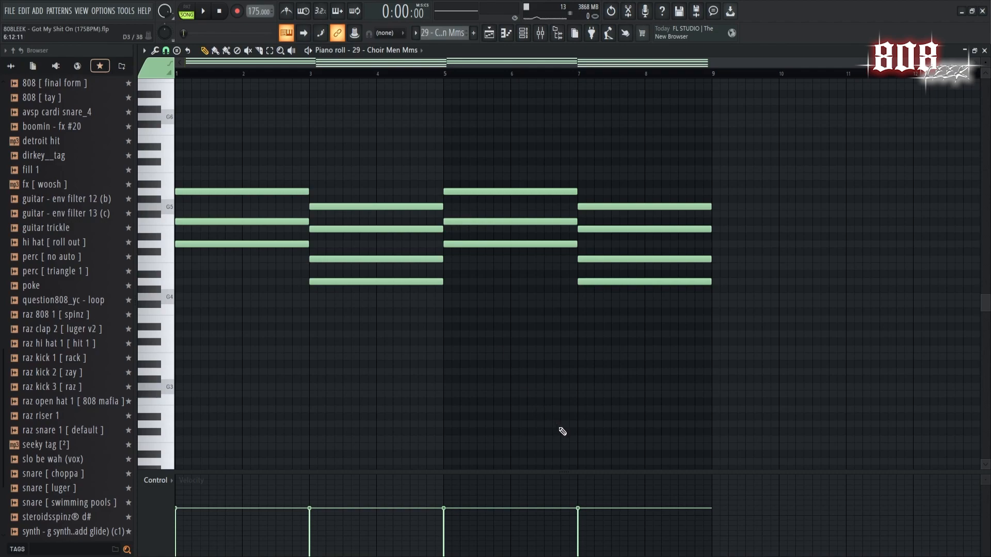
scroll(632, 428, up, 2)
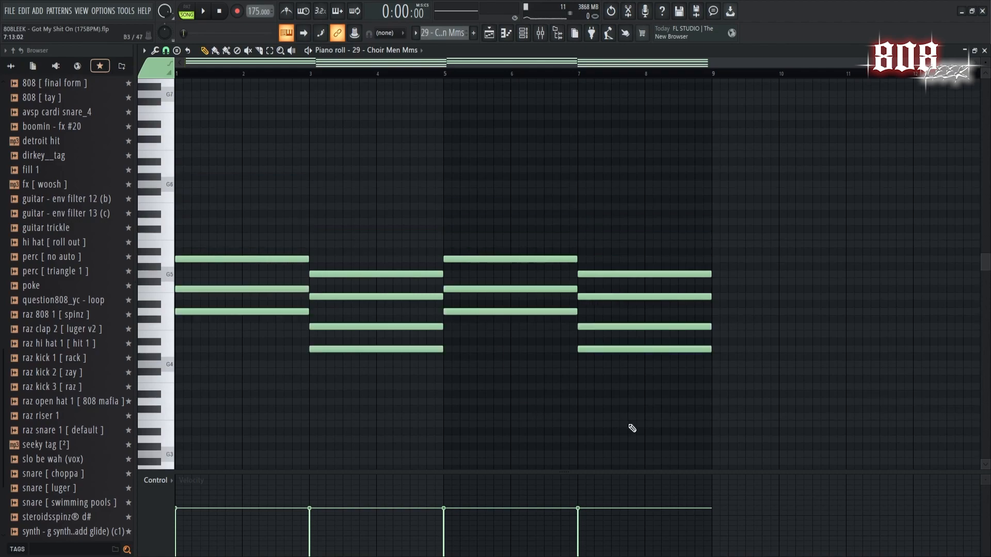
key(space)
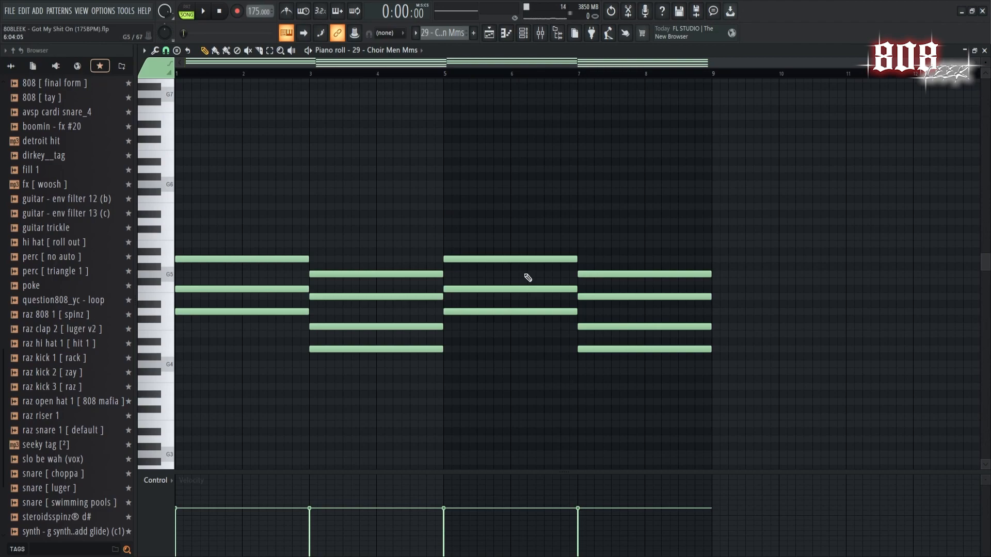
click(523, 32)
click(280, 158)
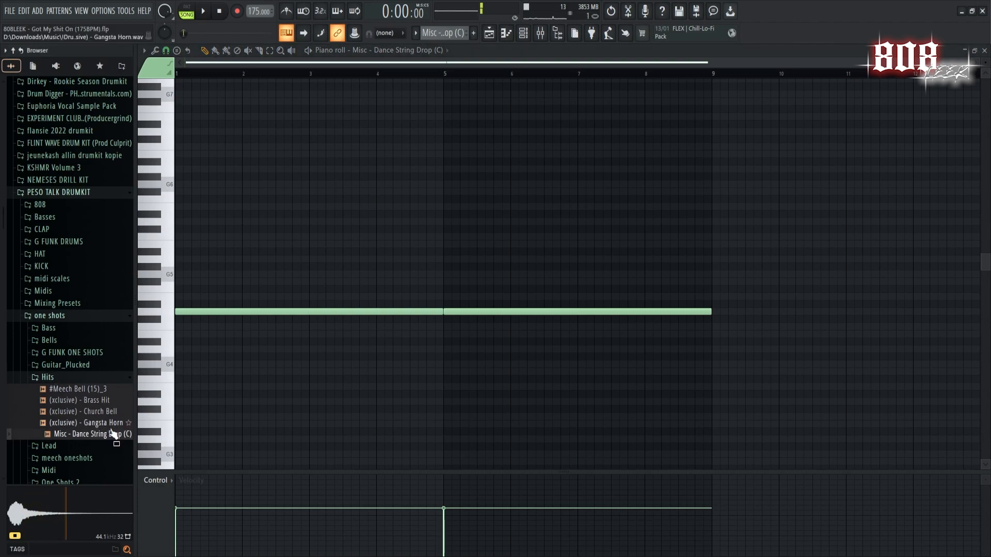
Inspect Fruity Delay 3, ValhallaVintageVerb and Fruity parametric EQ 2 on the Misc - Dance String Drop (C) mixer insert and listen to playback.
click(547, 40)
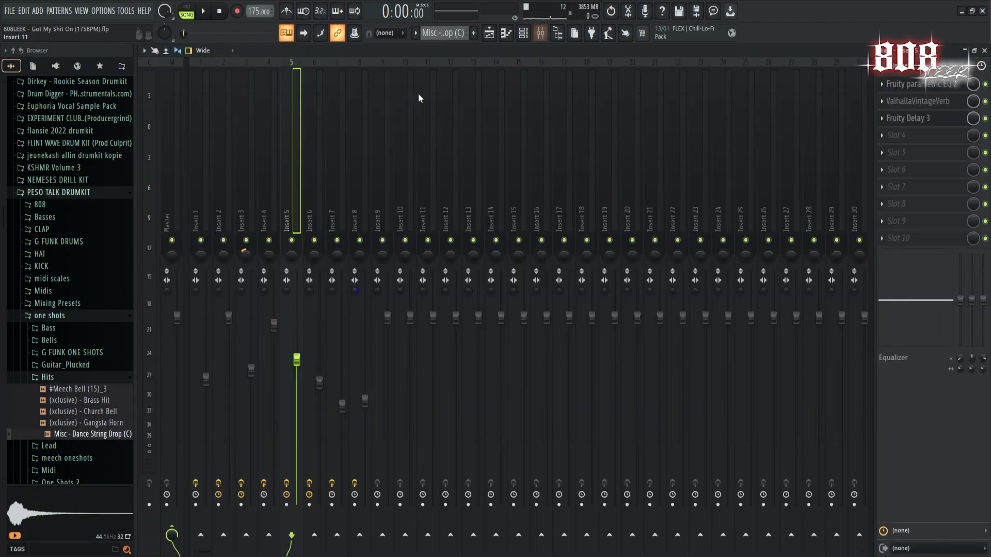
click(911, 123)
click(918, 103)
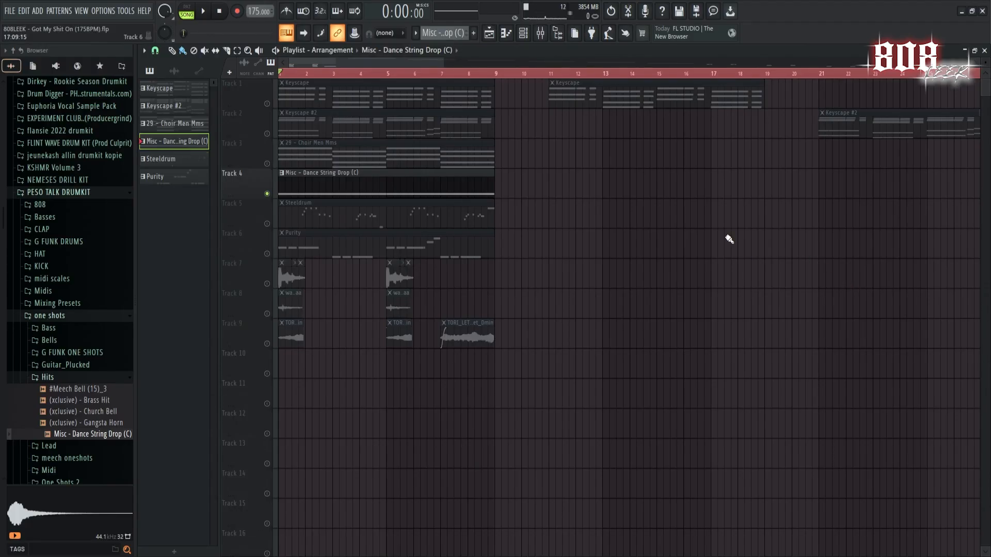
key(space)
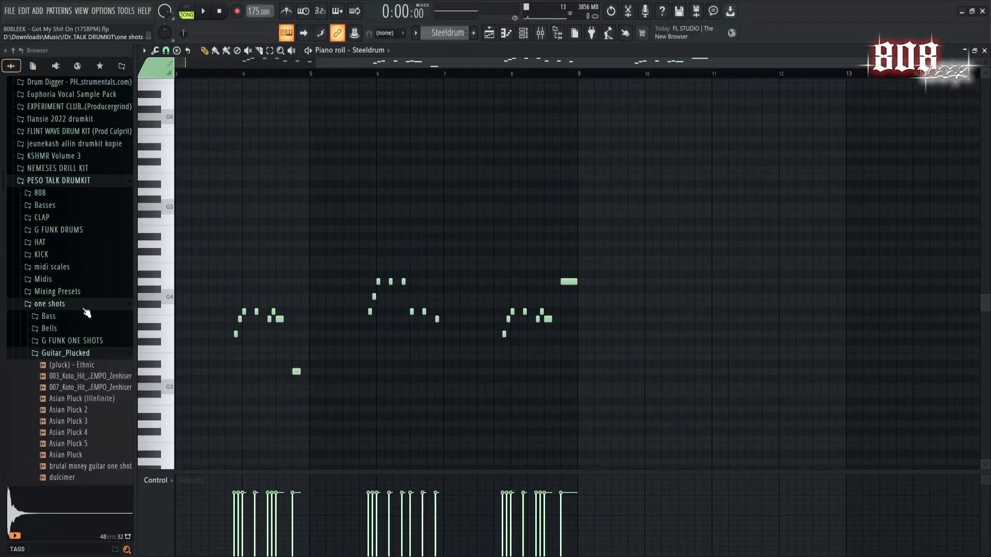
Find the Steeldrum sample in the PESO TALK DRUMKIT's Guitar_Plucked folder and preview it.
scroll(90, 307, down, 10)
scroll(92, 300, down, 2)
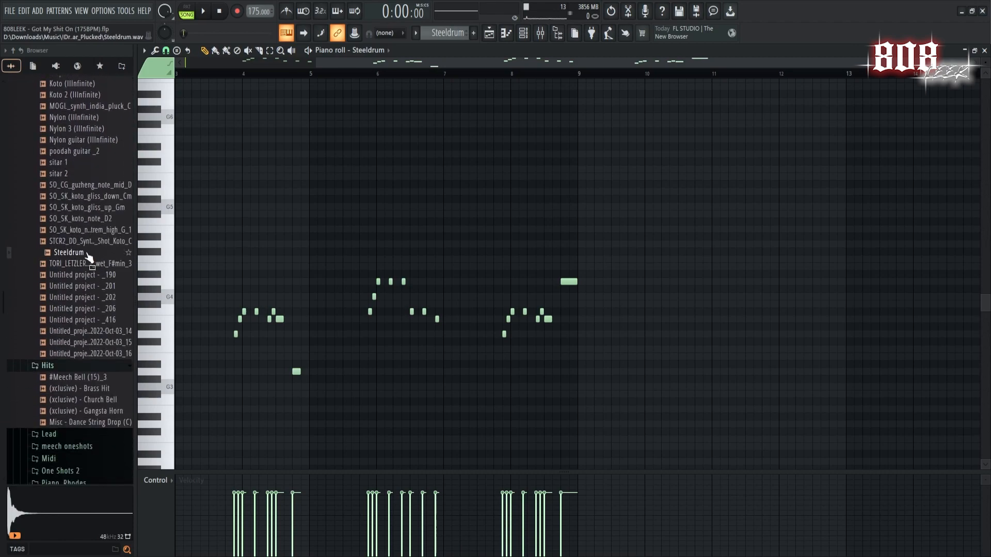
click(76, 254)
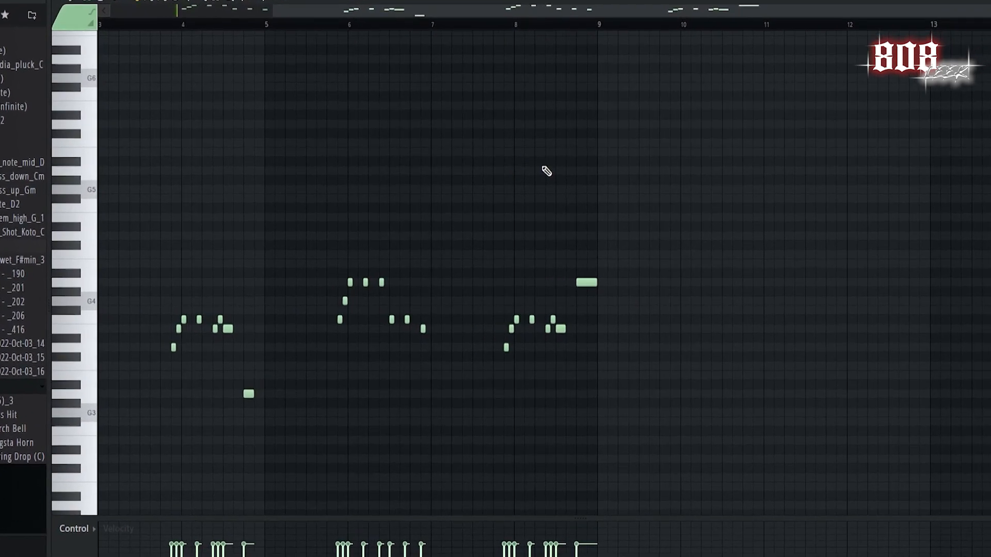
Review the Steeldrum melody notes and inspect Fruity Delay 3 on its mixer insert.
drag(394, 18, 266, 32)
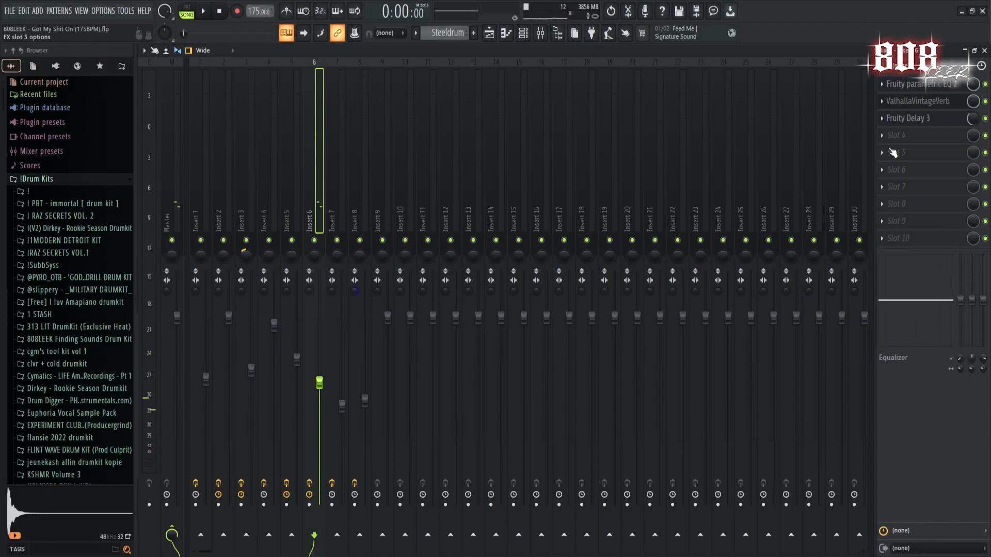
click(927, 119)
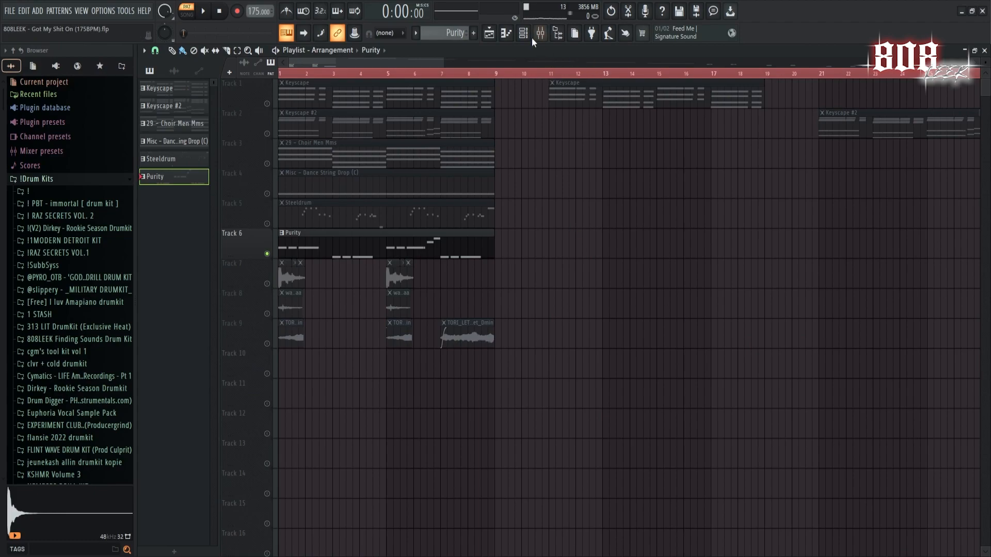
View the Purity channel's instrument, open its pattern's notes and play them back.
click(523, 33)
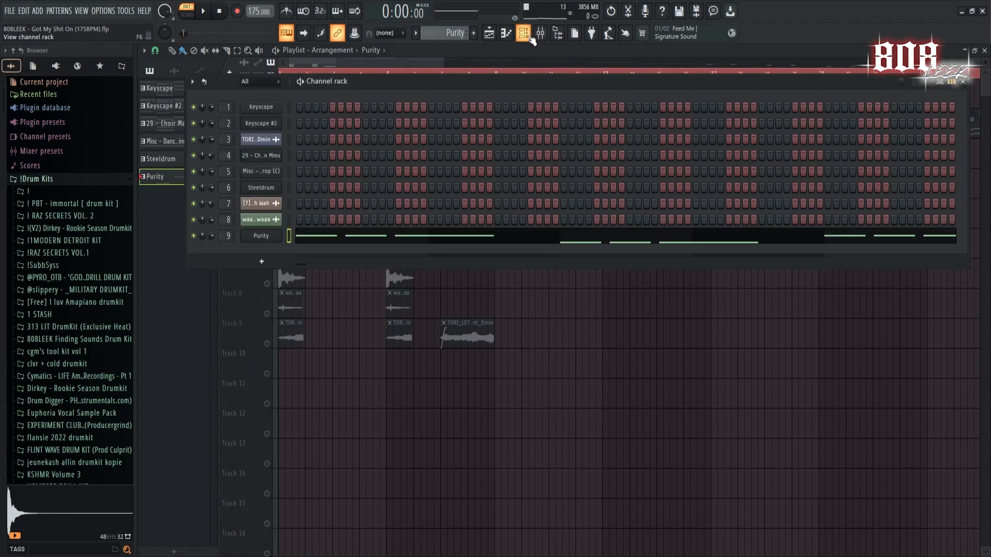
click(261, 235)
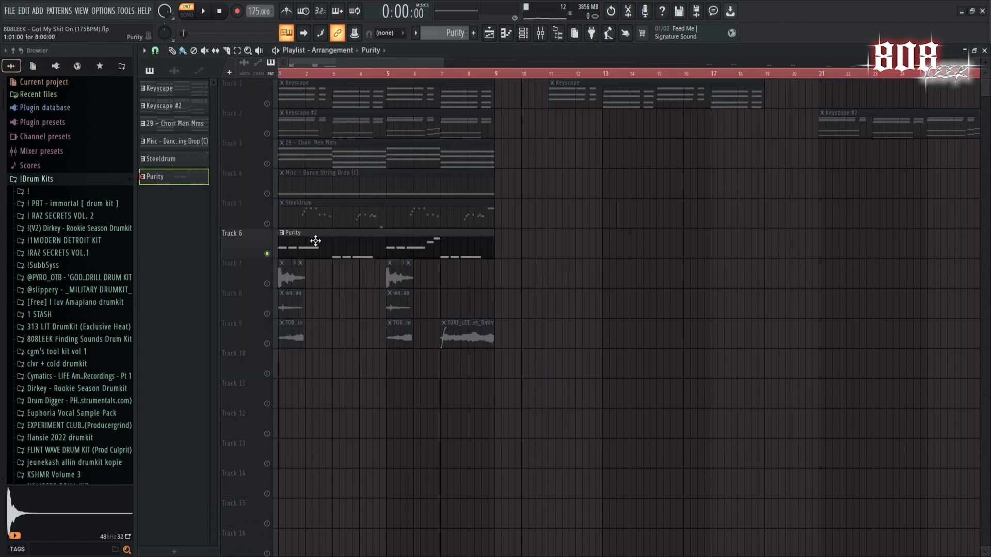
double_click(314, 239)
key(space)
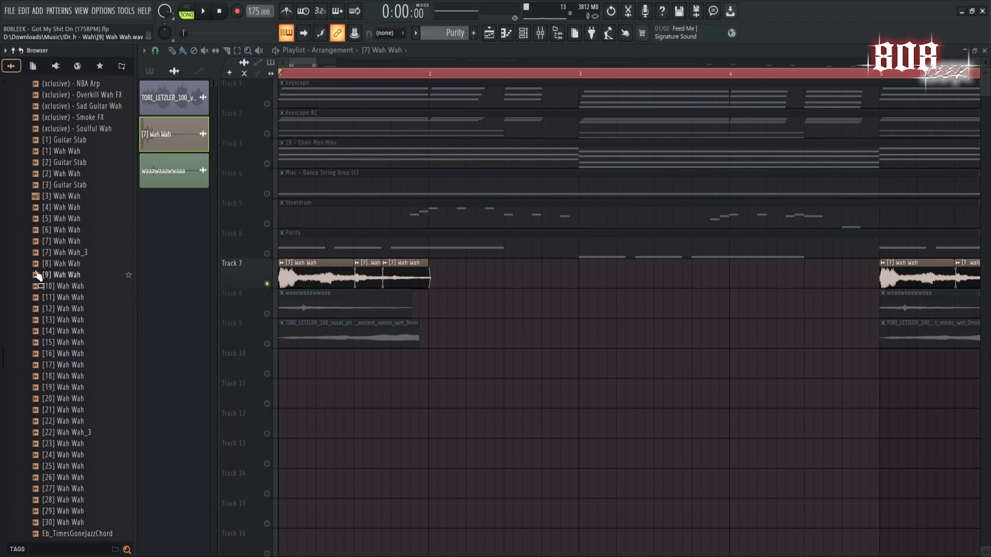
Find the [7] Wah Wah sample in the PESO TALK DRUMKIT's Wah - Wah folder and preview it.
scroll(40, 275, up, 14)
scroll(62, 274, down, 12)
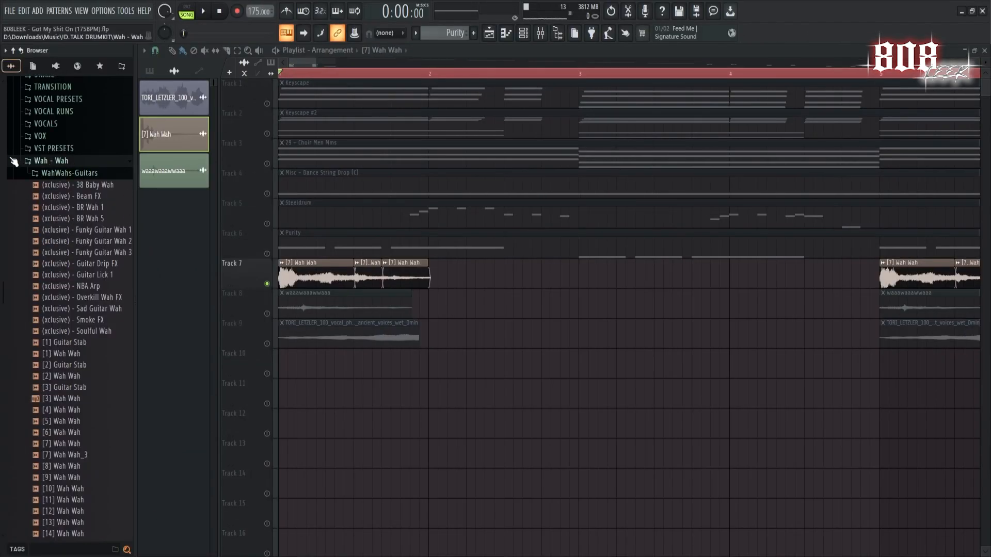
scroll(62, 259, down, 6)
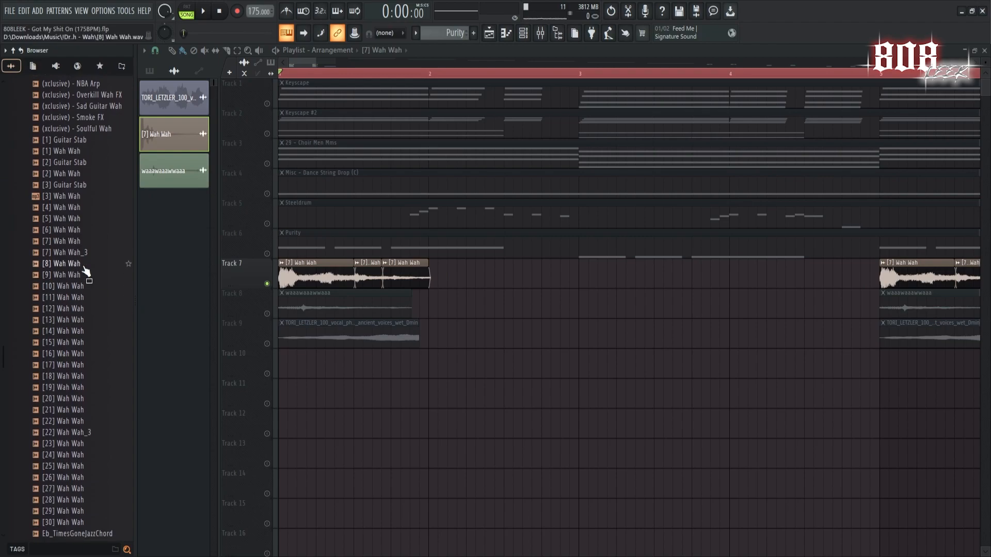
click(76, 243)
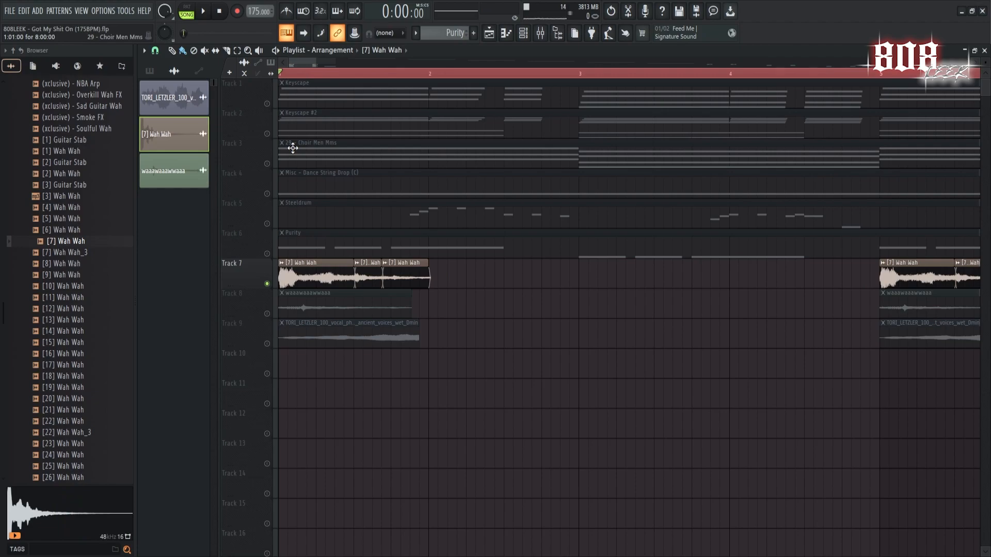
Play back the [7] Wah Wah clips on Track 7 and inspect the first Fruity parametric EQ 2 on Insert 7.
click(680, 396)
key(space)
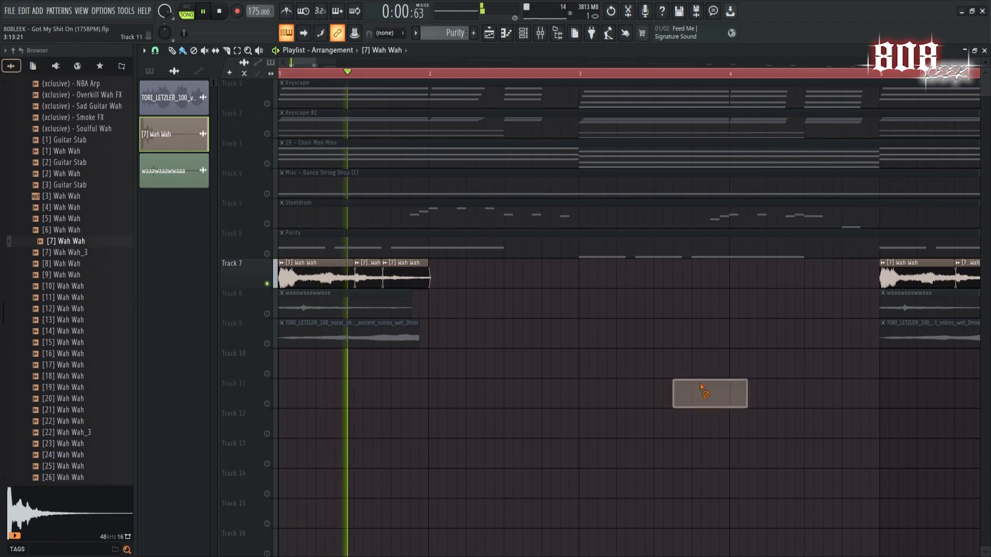
right_click(705, 388)
scroll(712, 420, down, 3)
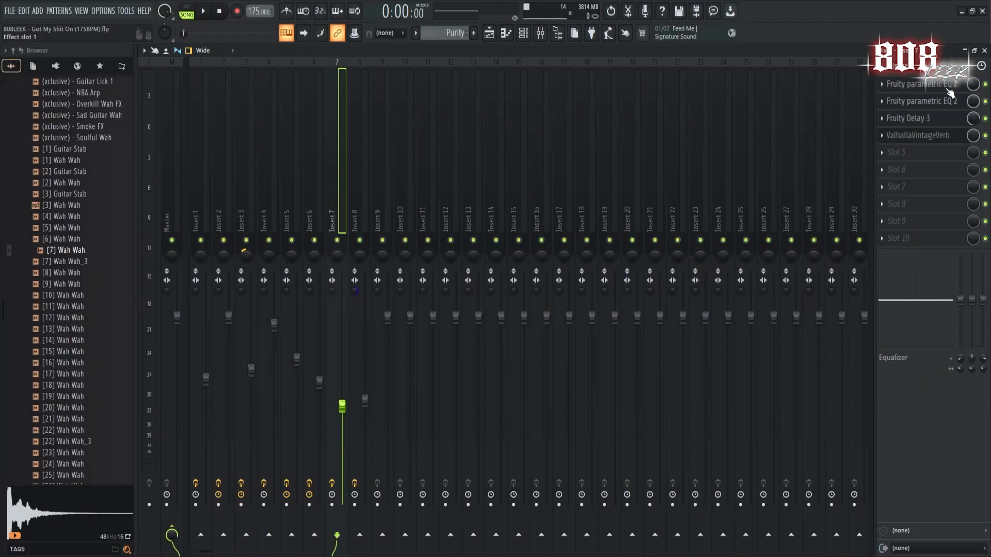
click(950, 93)
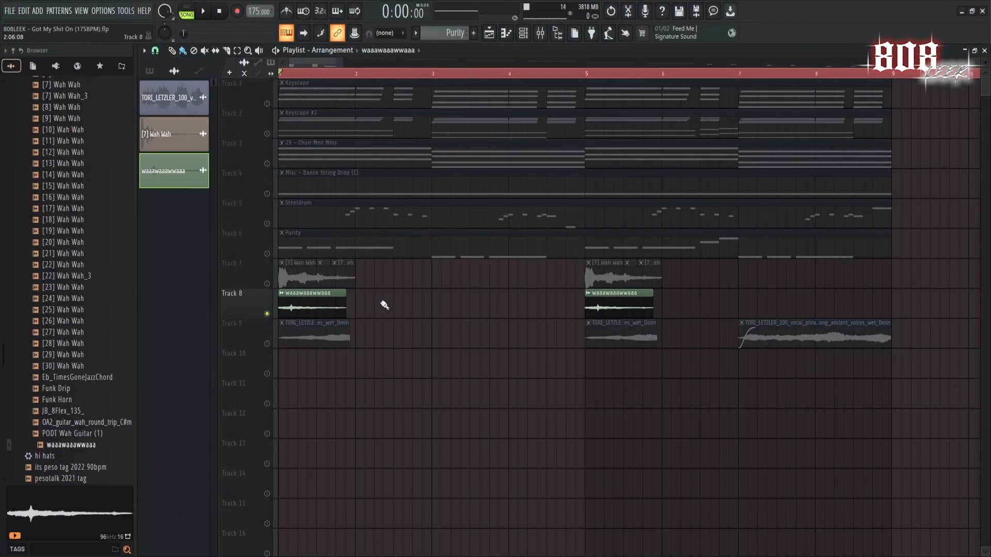
Preview the waaawaaawwaaa sample from the Wah - Wah folder and play back its clips on Track 8.
scroll(37, 289, up, 11)
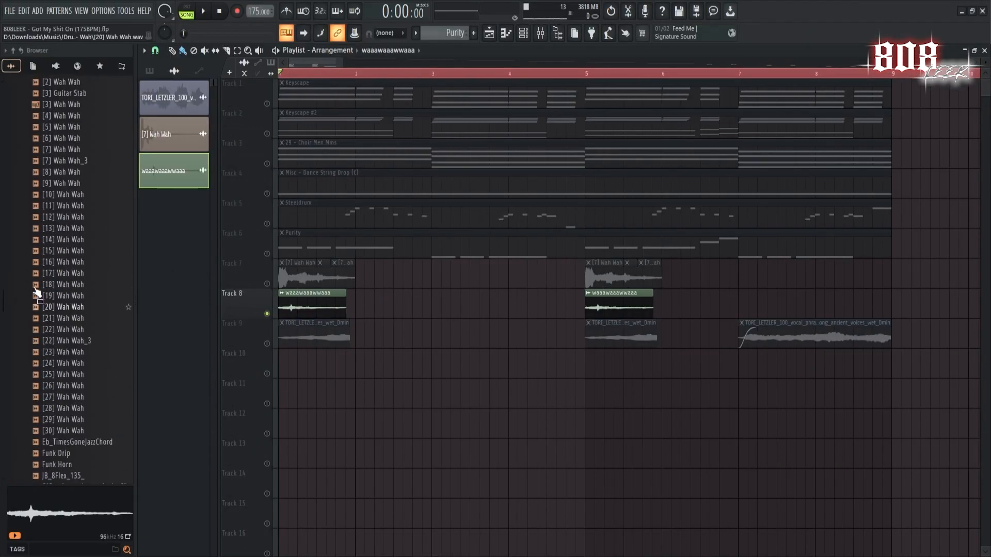
scroll(47, 286, down, 14)
scroll(67, 217, down, 7)
scroll(78, 227, up, 5)
click(72, 252)
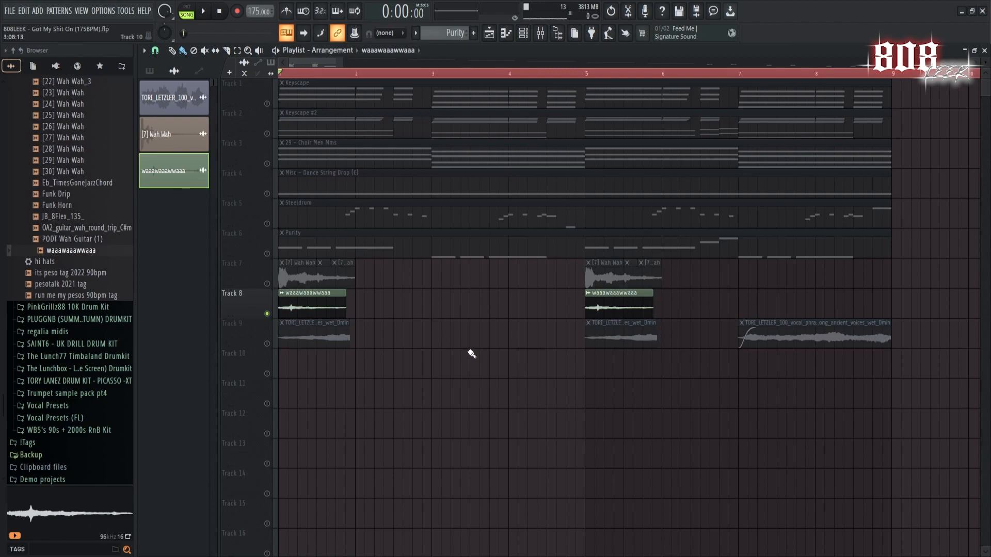
key(space)
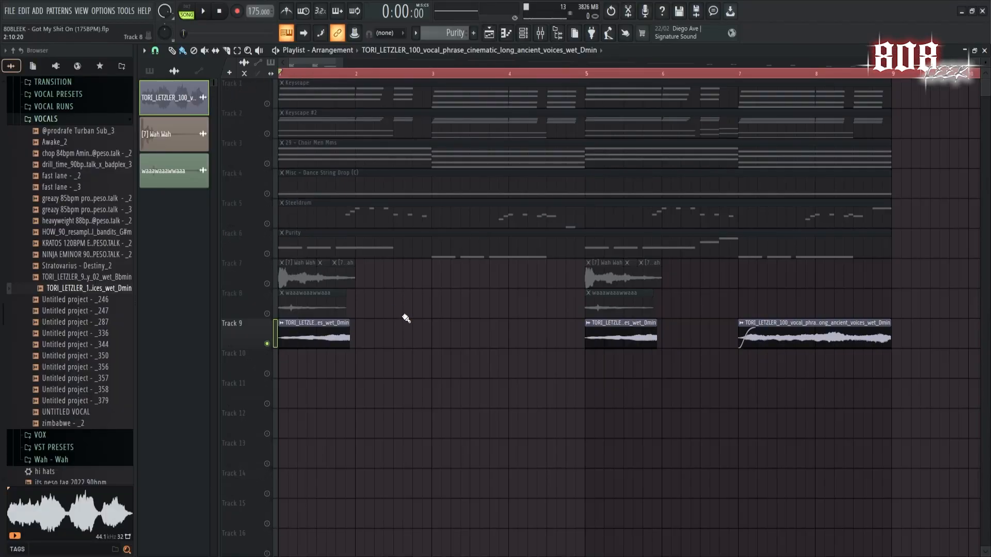
Play back the vocal phrase clips on Track 9 and inspect the first Fruity parametric EQ 2 on Insert 3.
key(space)
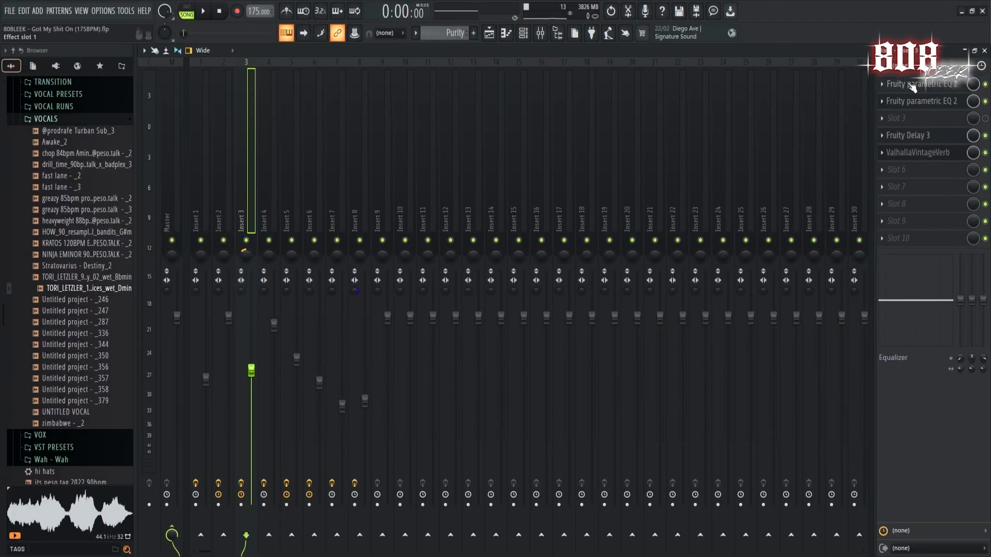
click(913, 87)
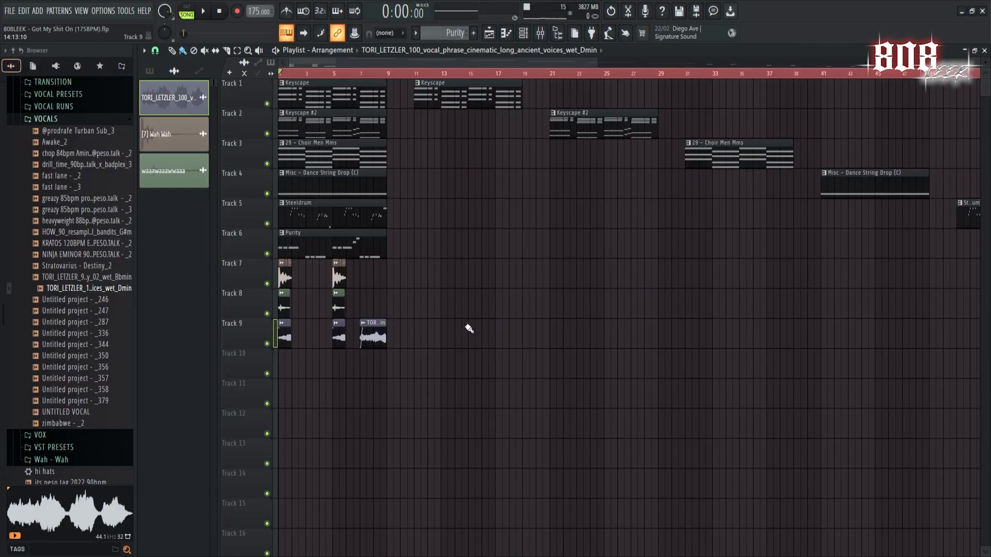
Play back the combined melody layers, and select all notes in the HH pattern's piano roll and play them.
scroll(465, 327, up, 4)
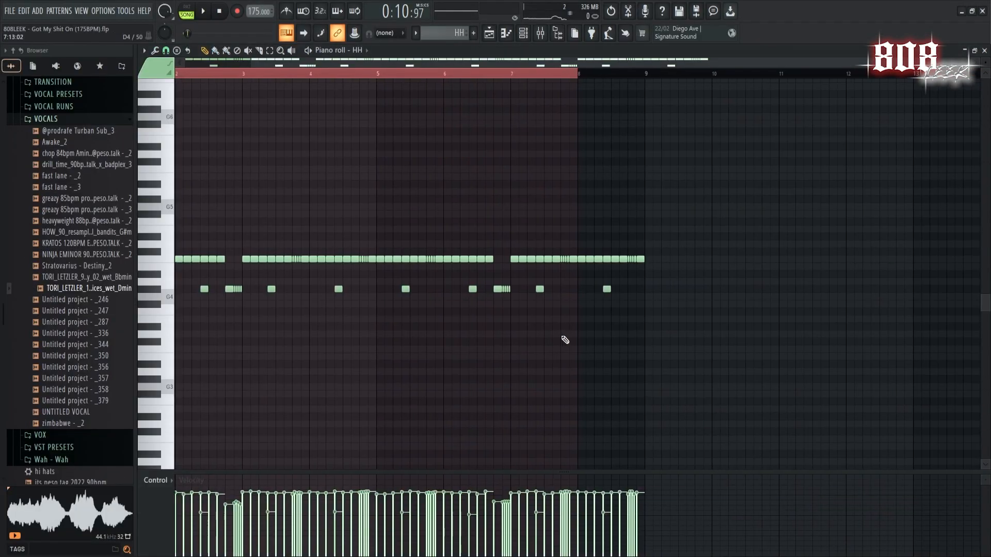
key(ctrl+a)
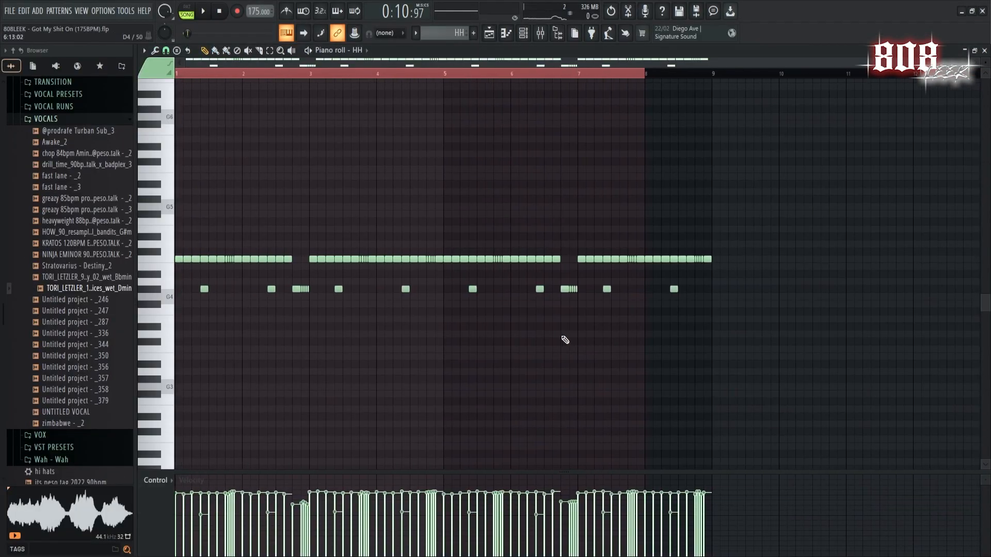
key(space)
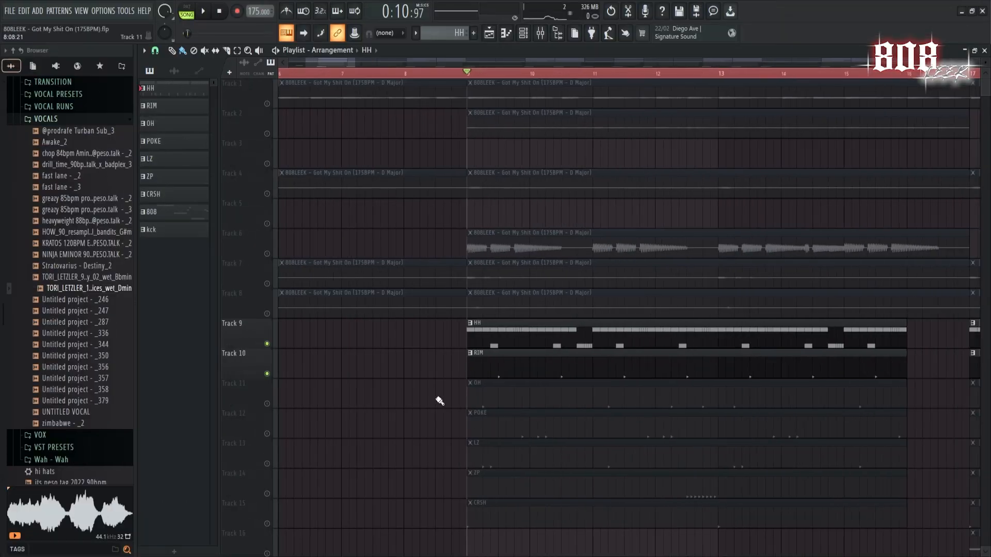
Play back the HH pattern on Track 9 together with the RIM pattern on Track 10 from bar 9.
scroll(440, 401, down, 4)
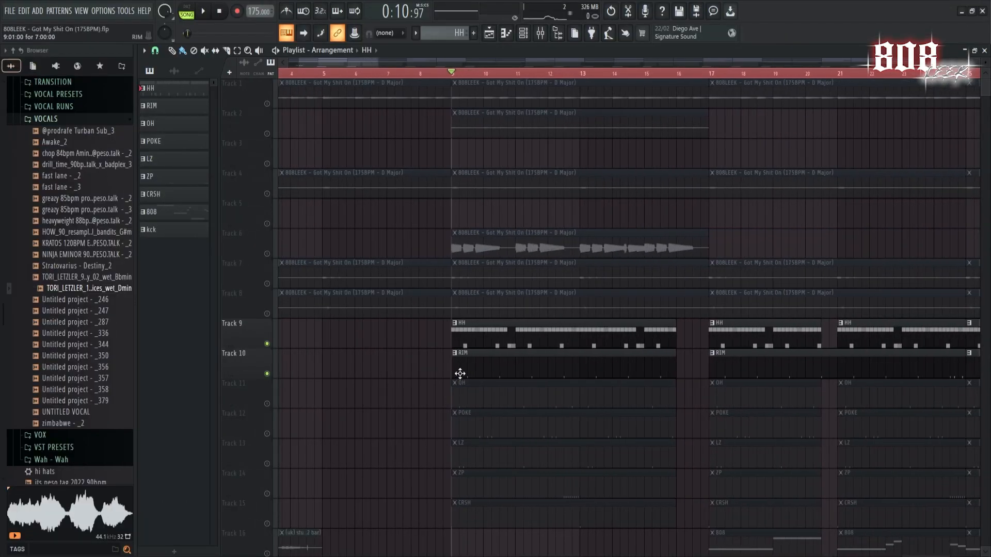
scroll(533, 365, up, 1)
key(space)
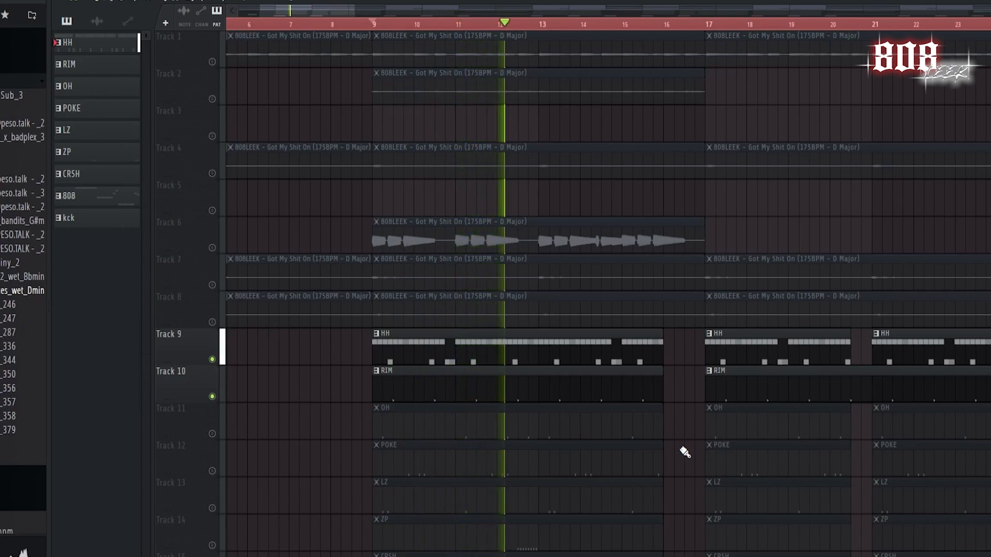
key(space)
Play back the hi-hat and rim layers with OH on Track 11 and POKE on Track 12 added in turn.
scroll(317, 418, down, 3)
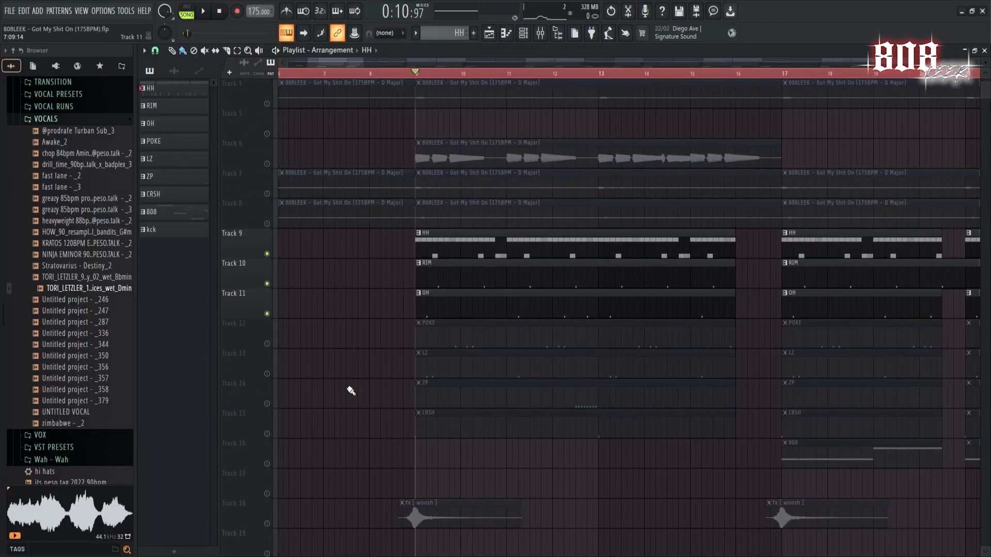
key(space)
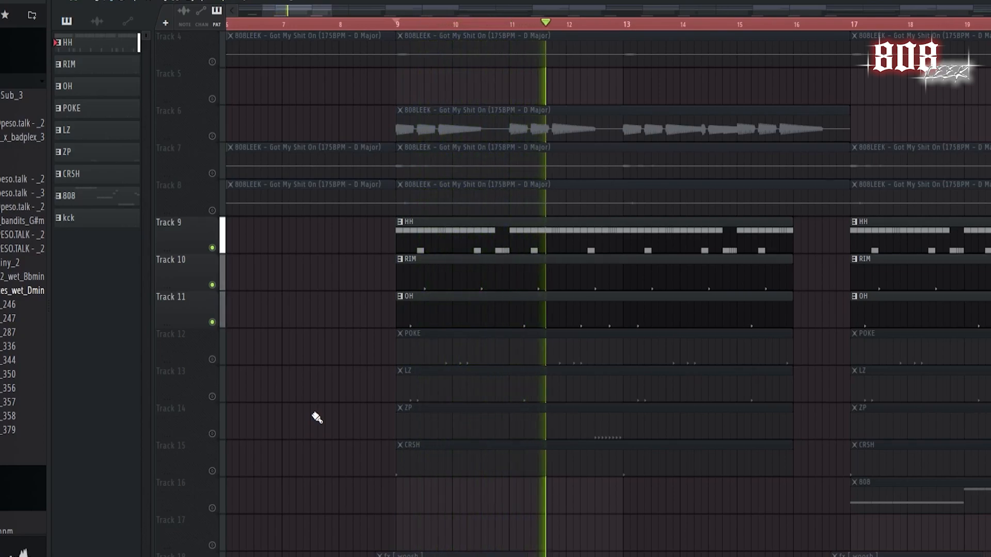
key(space)
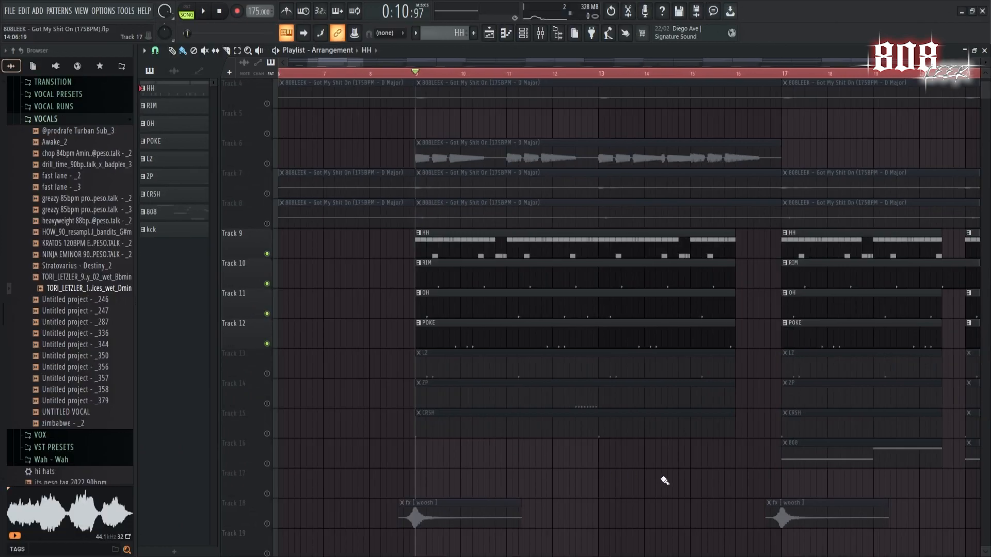
key(space)
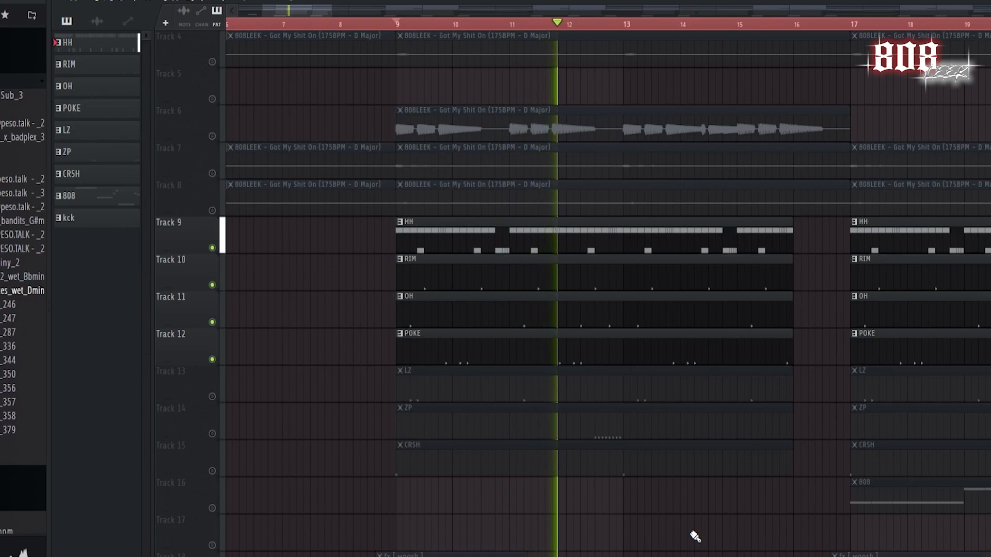
key(space)
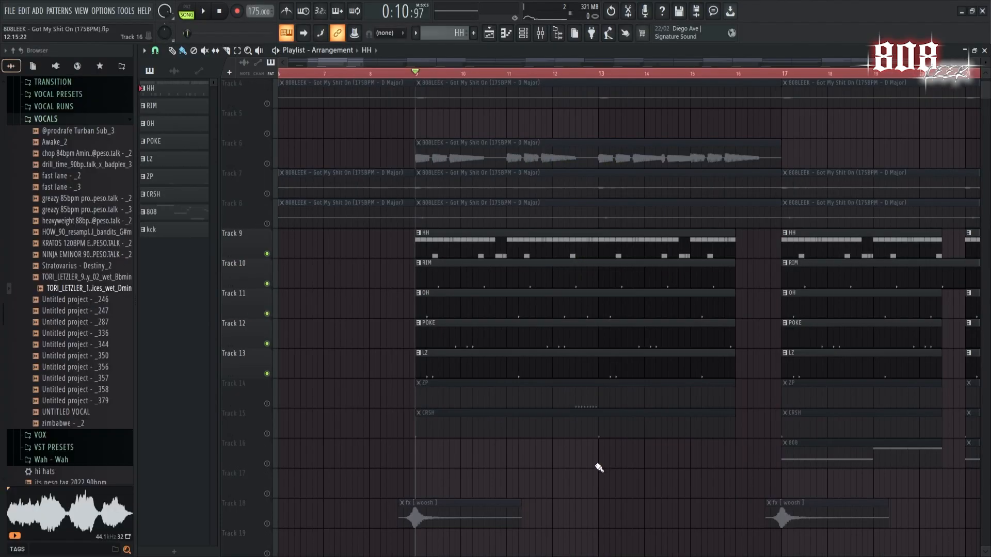
Play back the drums with LZ on Track 13 and kck on Track 17 from bar 41, and enable the 808 track.
key(space)
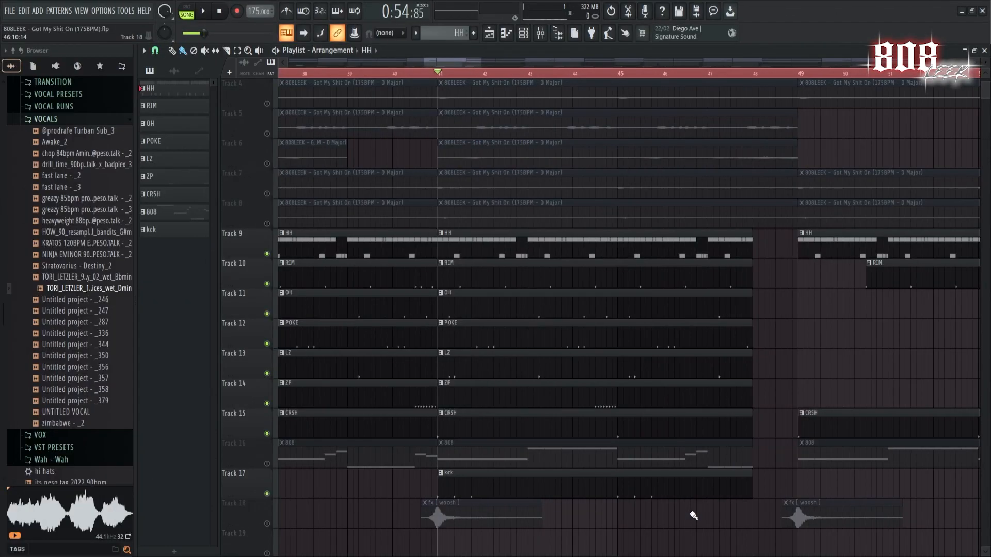
key(space)
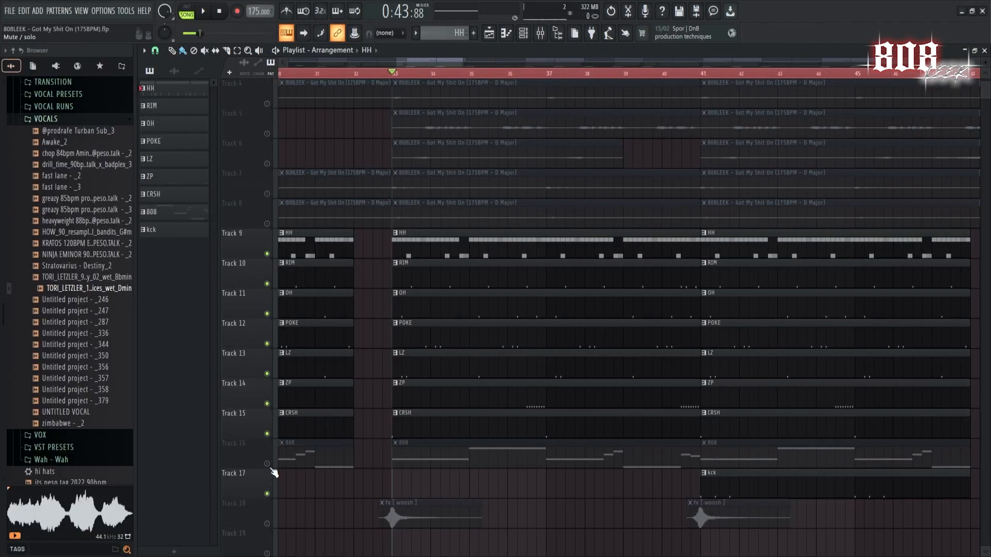
click(268, 465)
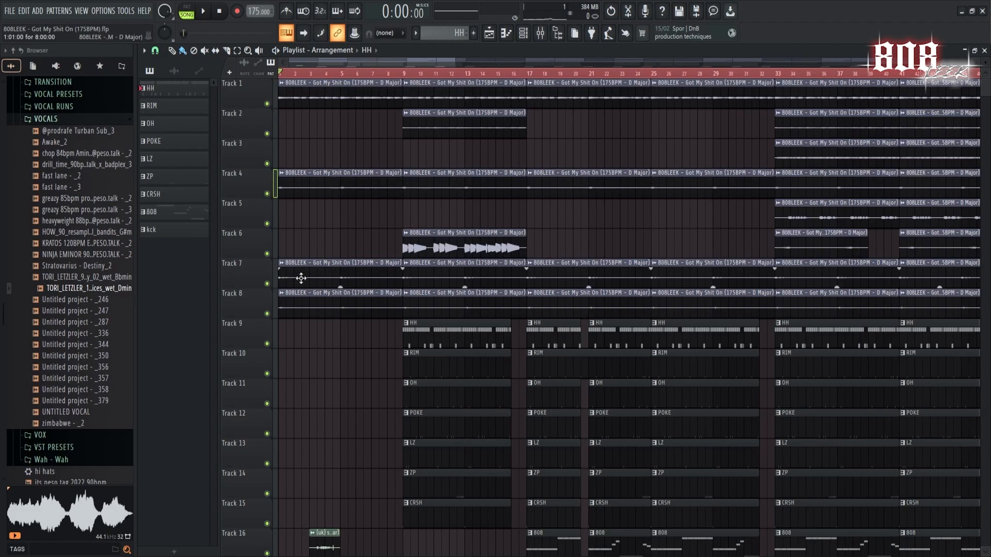
Play back the full arrangement's intro from bar 1 and examine its melody clips and the effects on the lower tracks.
scroll(335, 367, down, 5)
key(space)
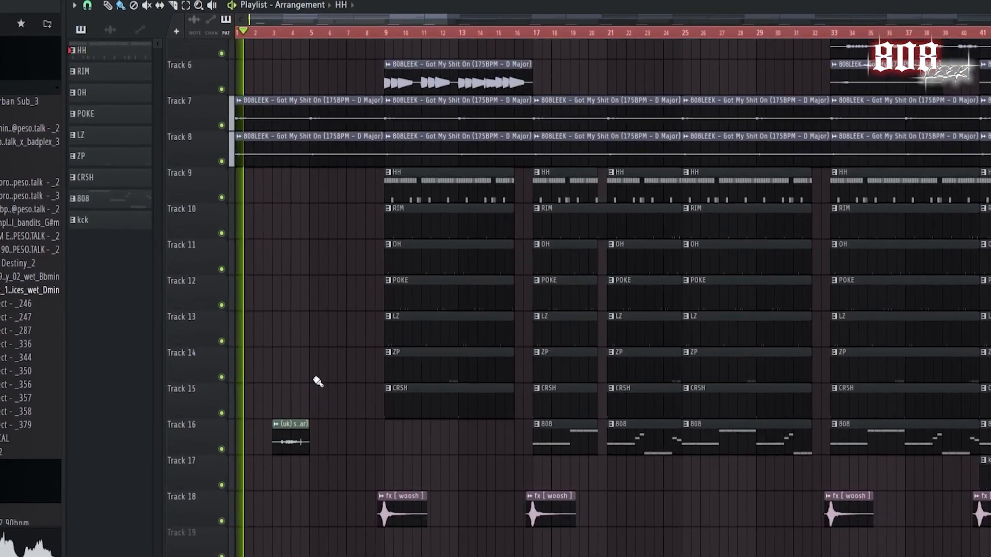
scroll(352, 351, up, 5)
scroll(325, 363, up, 1)
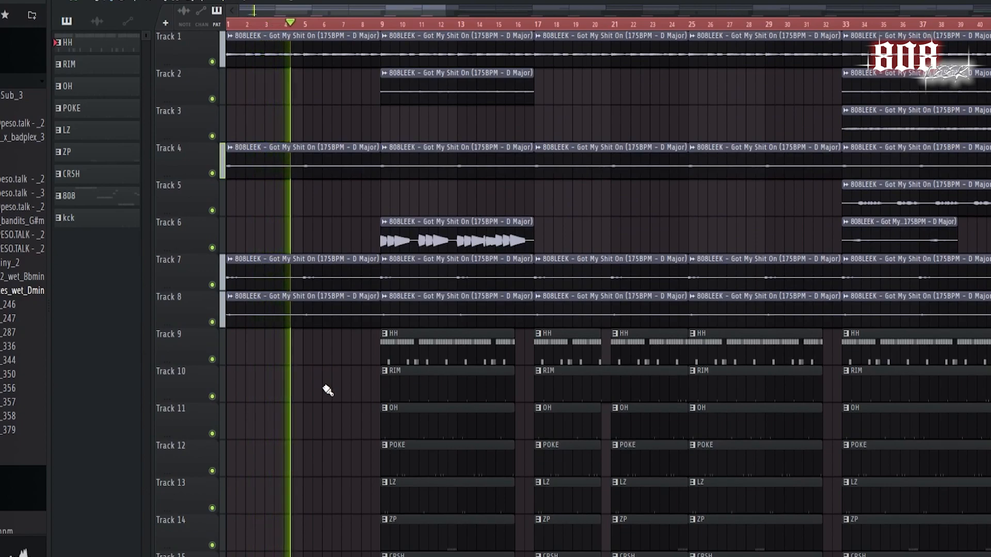
key(space)
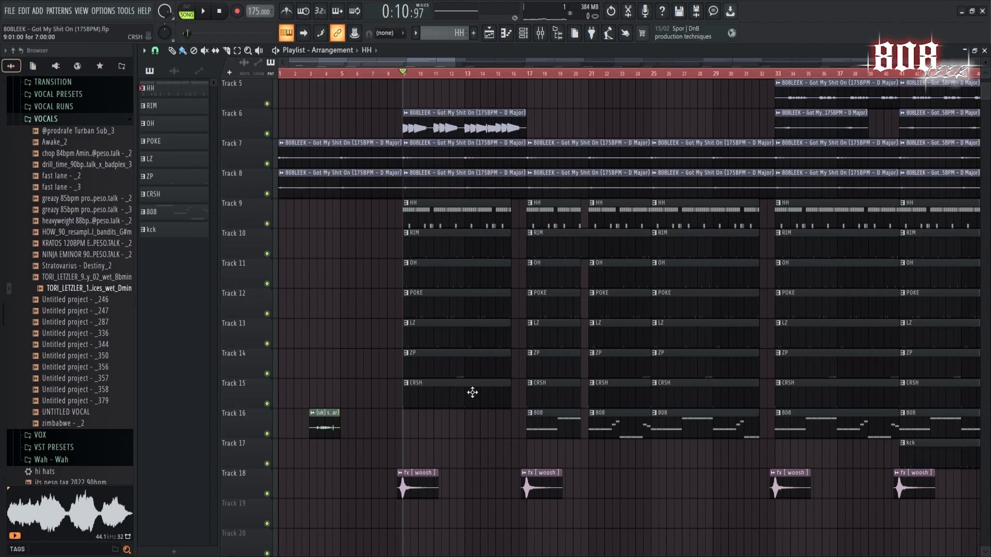
Solo Track 2 and Track 6 in turn to hear their parts from bar 9, and restore all tracks.
scroll(472, 361, up, 4)
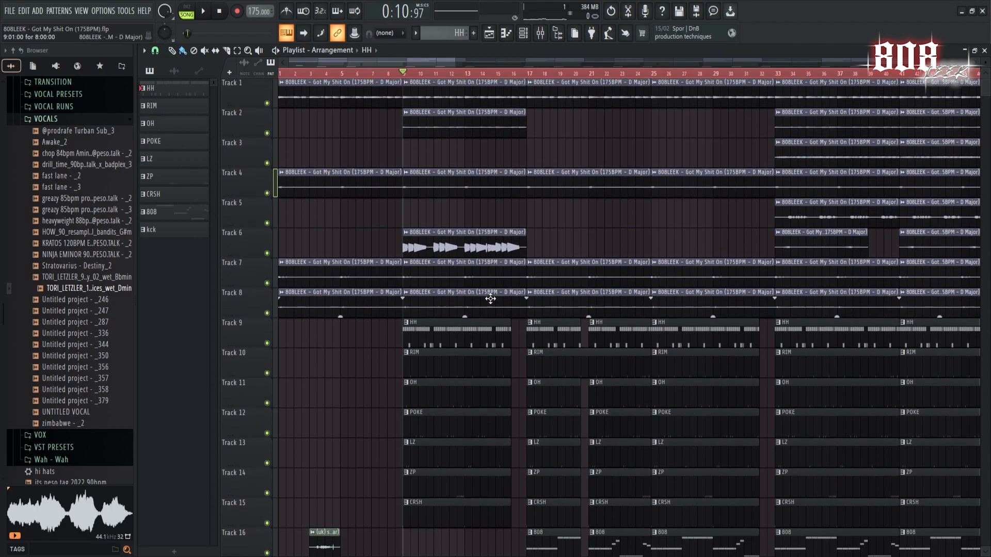
right_click(266, 135)
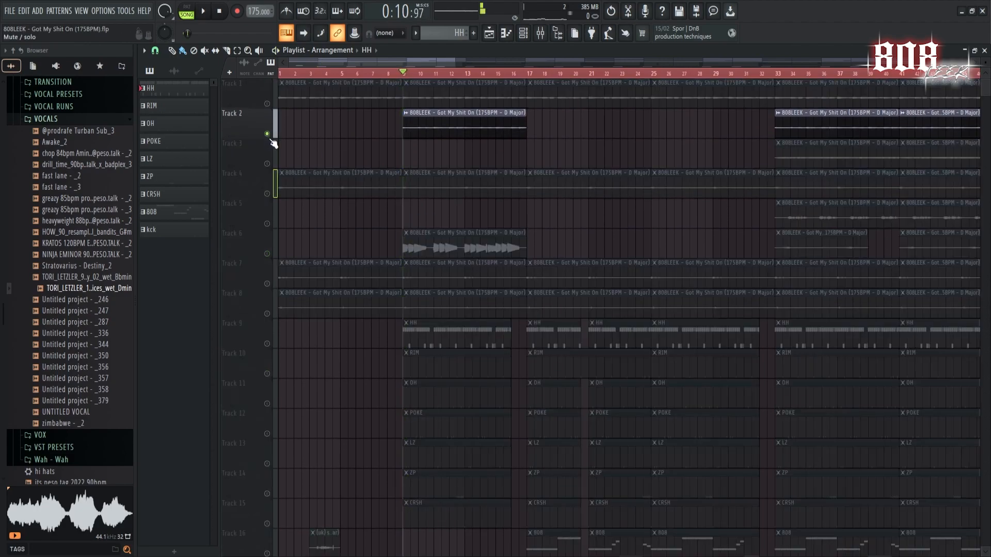
right_click(268, 254)
key(space)
Play back the full arrangement from bar 9 and the 808 section from bar 17, reviewing the active tracks.
key(space)
right_click(268, 255)
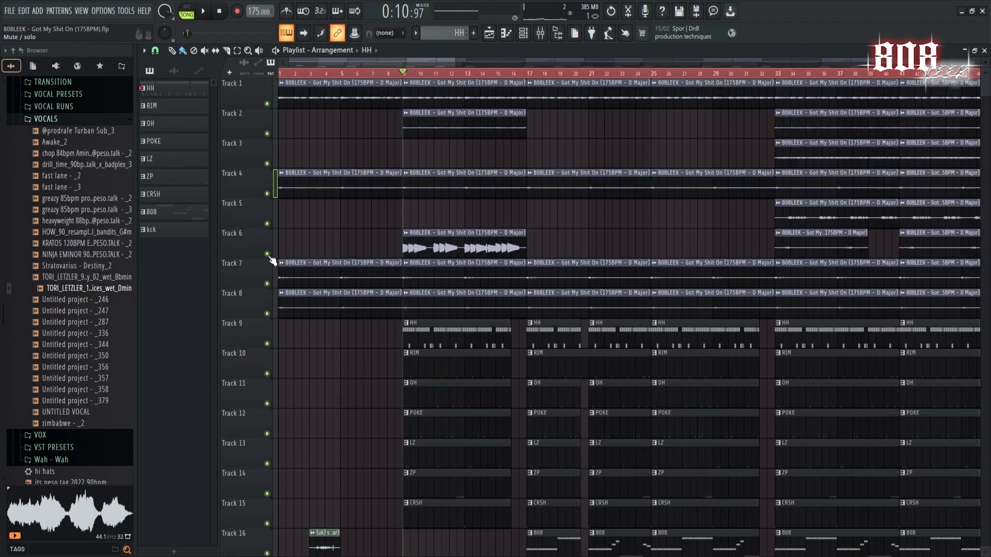
key(space)
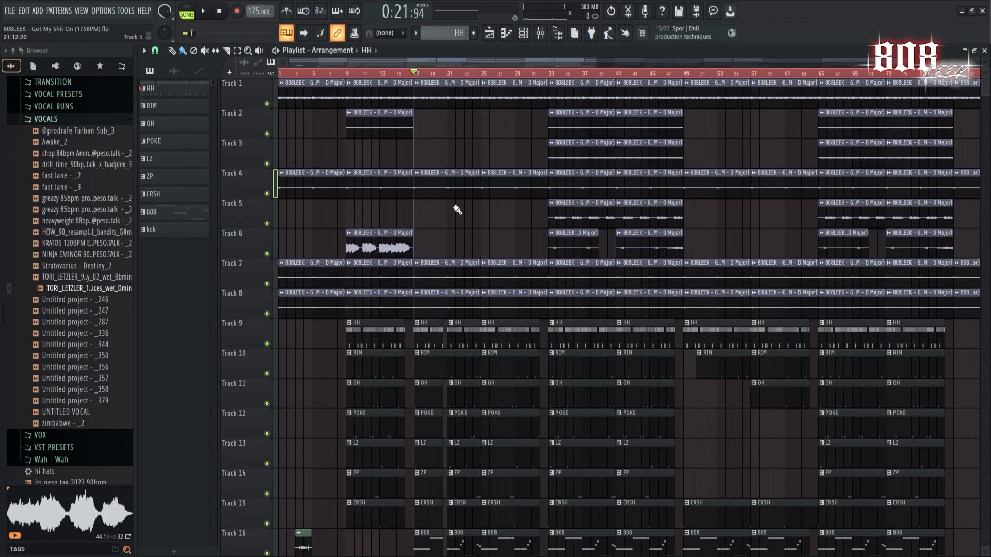
scroll(471, 213, down, 4)
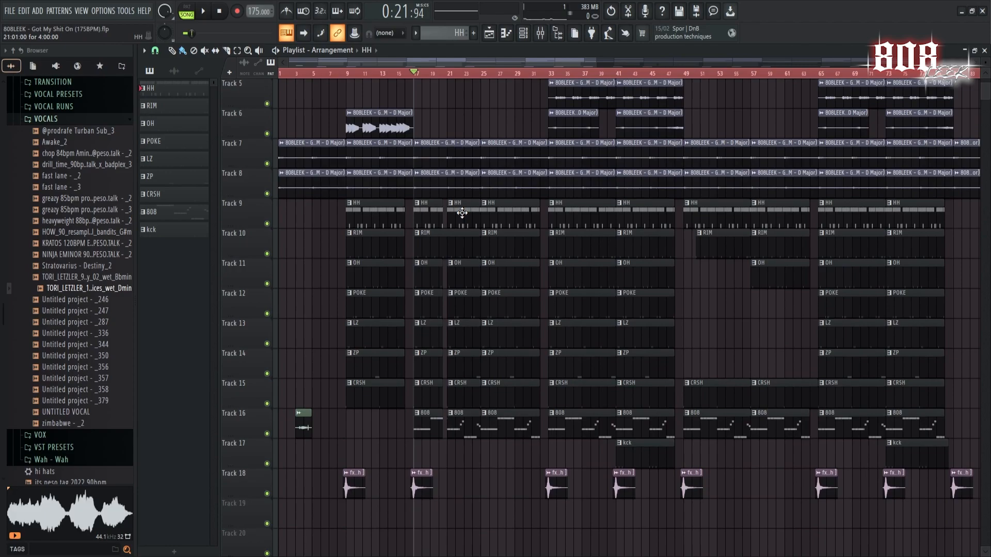
scroll(461, 214, up, 4)
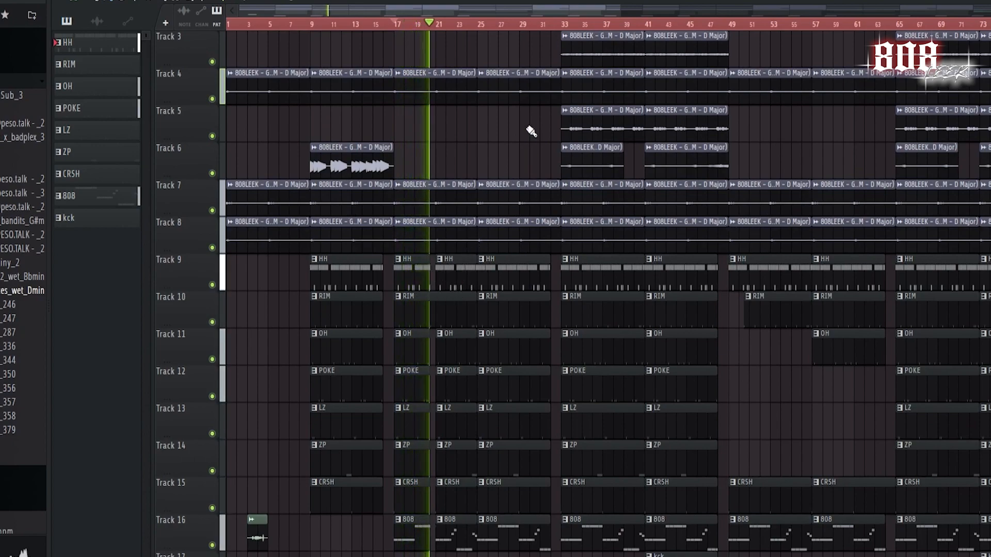
scroll(531, 130, up, 2)
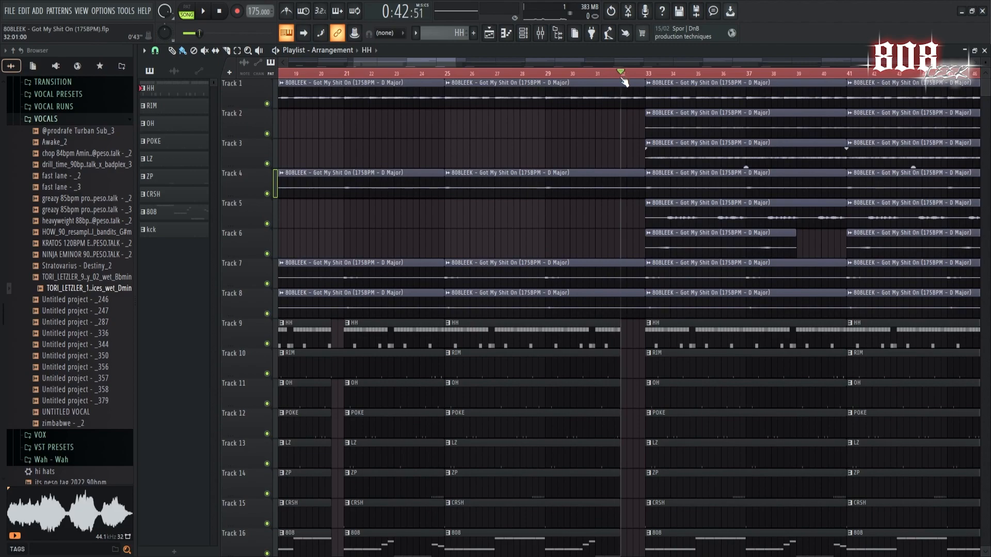
Play back the arrangement into bar 41 and examine the kck pattern on Track 17 and the fx [ woosh ] clips on Track 18.
scroll(627, 190, down, 2)
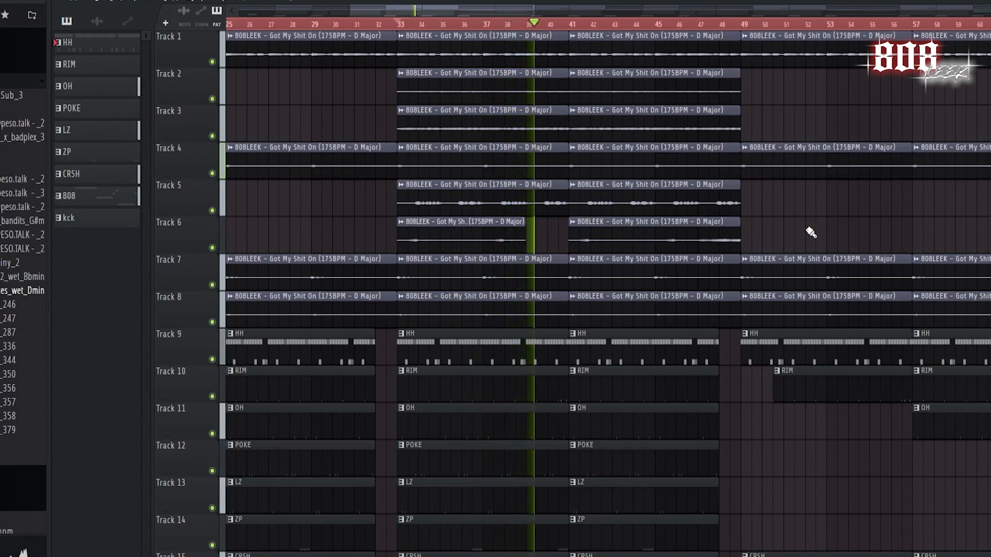
scroll(896, 233, down, 5)
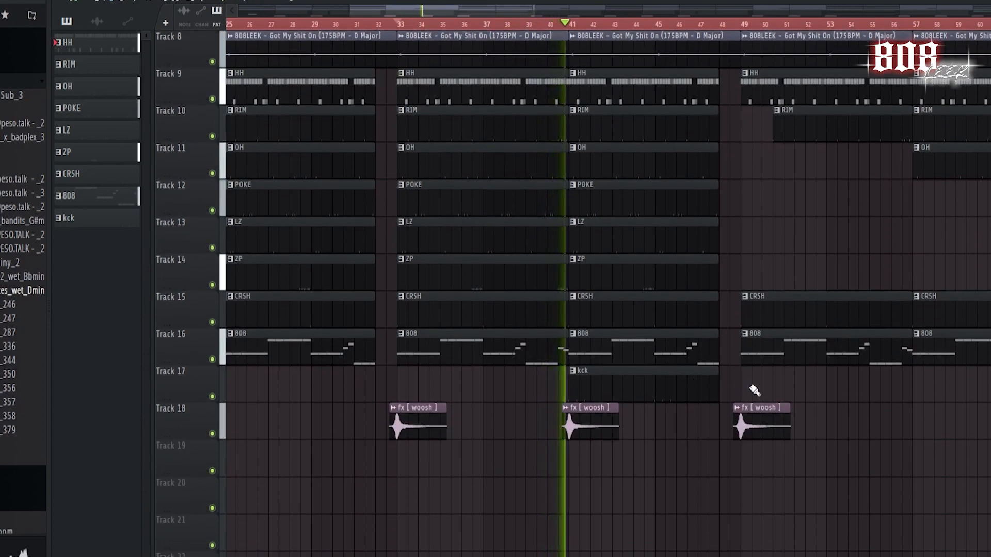
scroll(814, 397, up, 5)
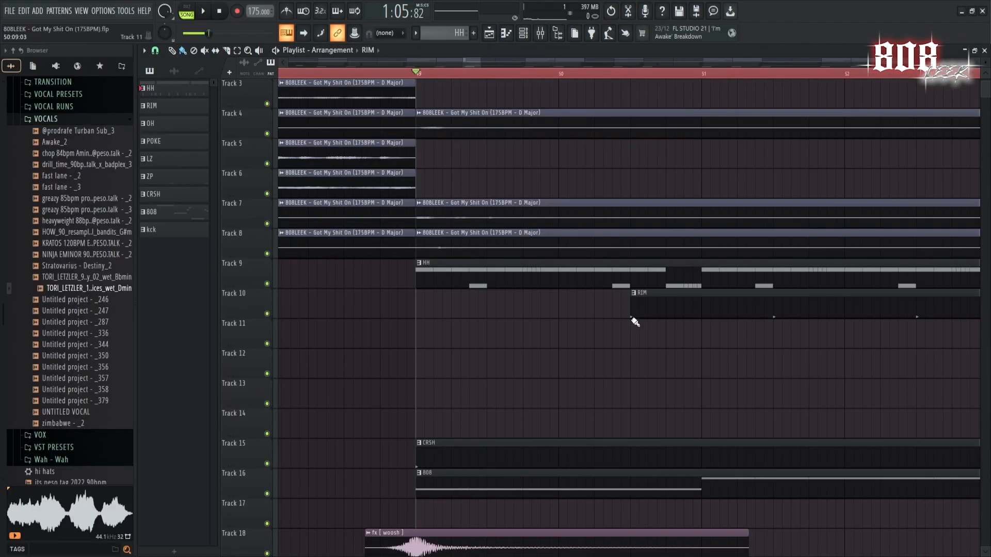
Examine the start of the RIM clip on Track 10 after bar 50 and play back the section from bar 57.
drag(630, 312, 632, 282)
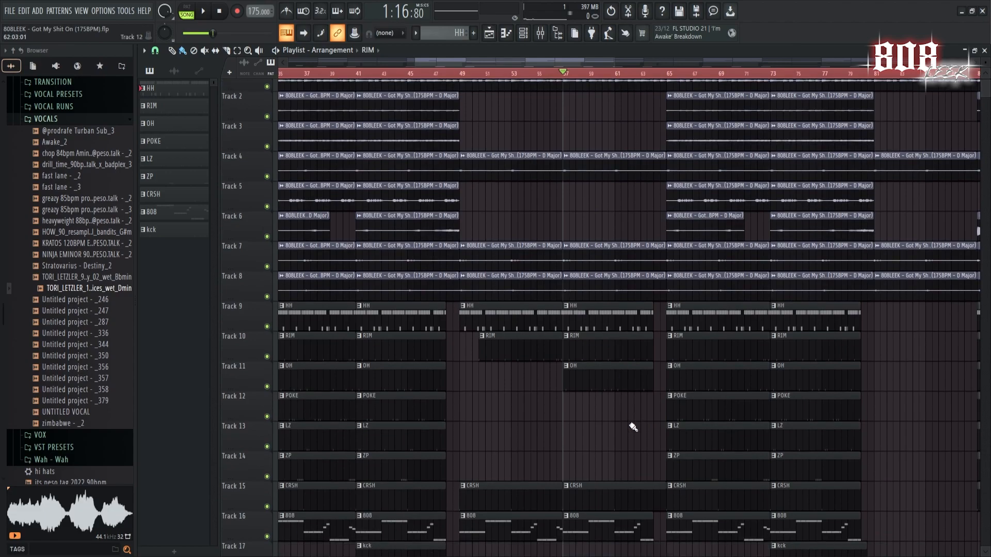
scroll(618, 370, down, 2)
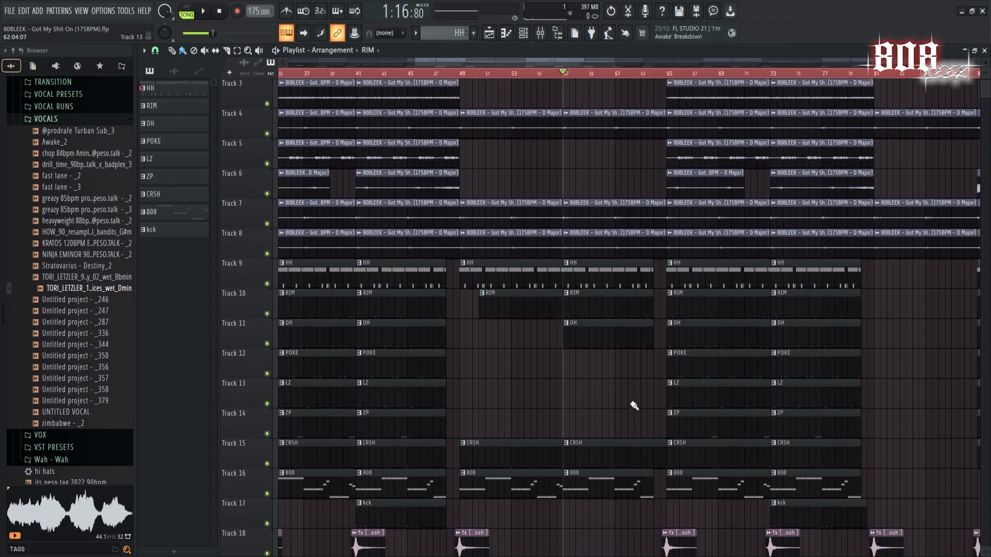
key(space)
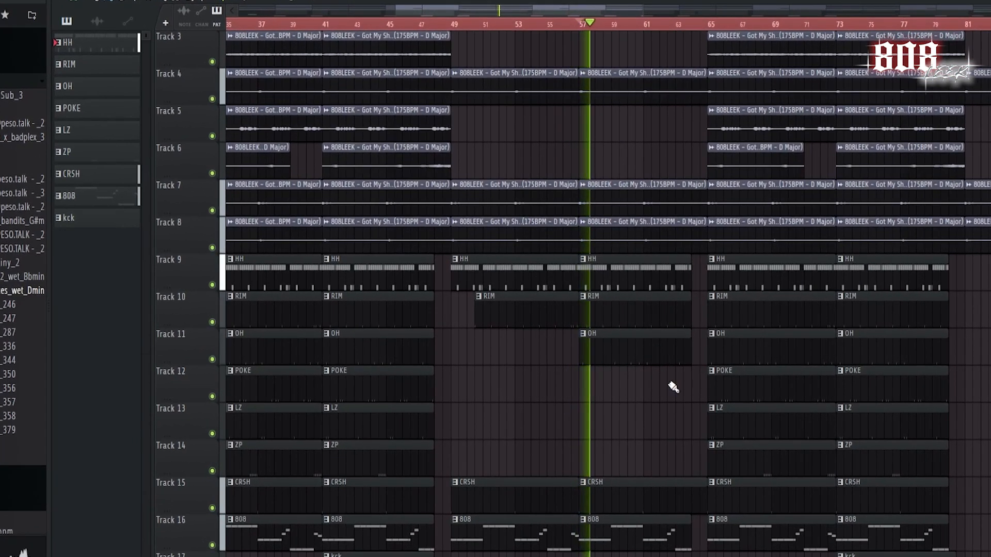
scroll(673, 389, down, 5)
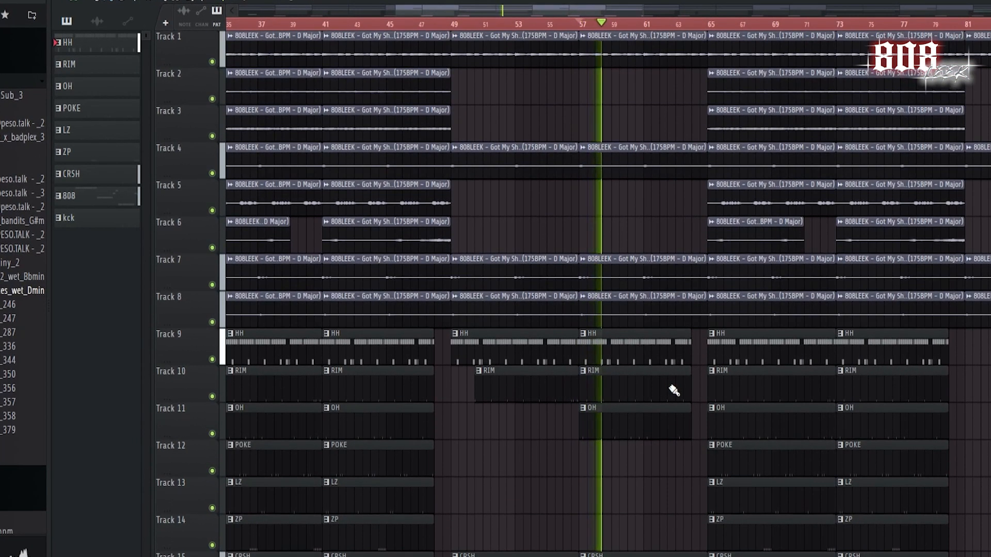
scroll(671, 385, down, 1)
Select the first half of the arrangement, bars 1 to 81, on the playlist timeline.
scroll(753, 375, up, 3)
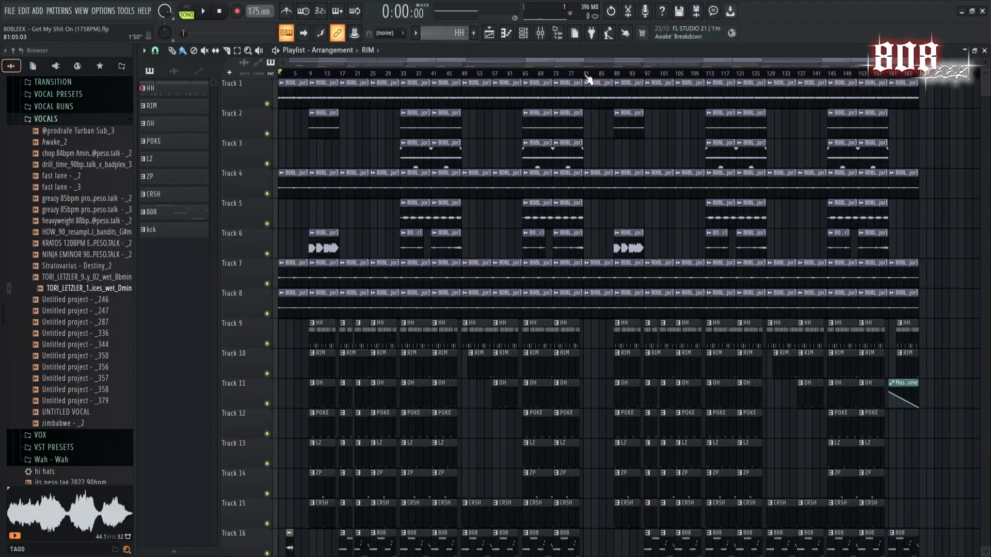
drag(589, 78, 279, 78)
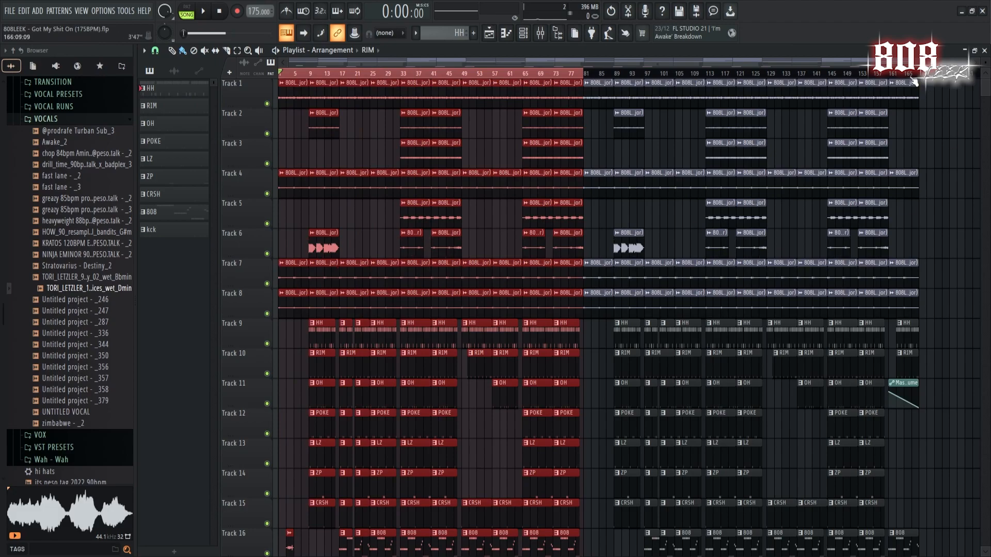
Play back the outro from bar 161 and review the remaining clips and the master volume automation on Track 11.
click(891, 75)
scroll(974, 226, up, 3)
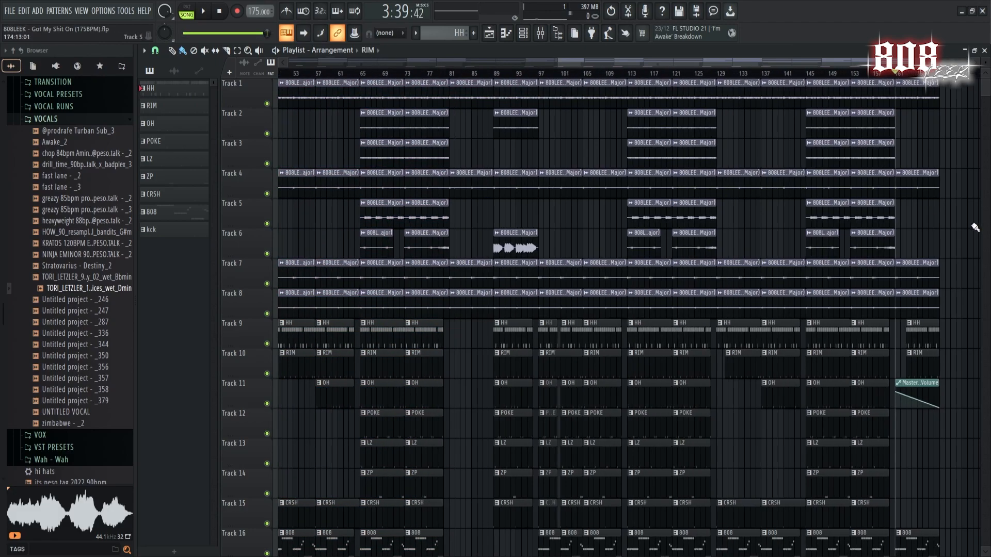
key(space)
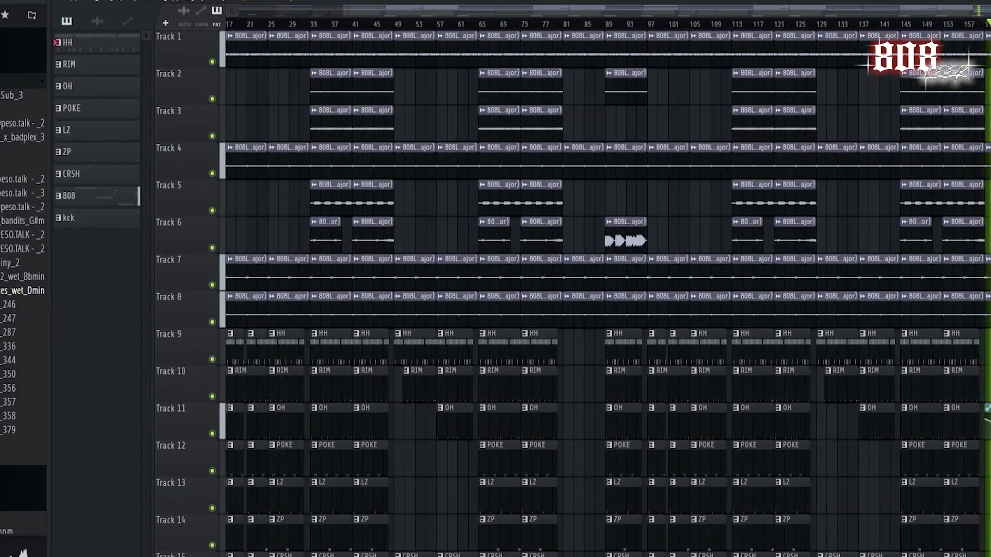
scroll(986, 409, down, 5)
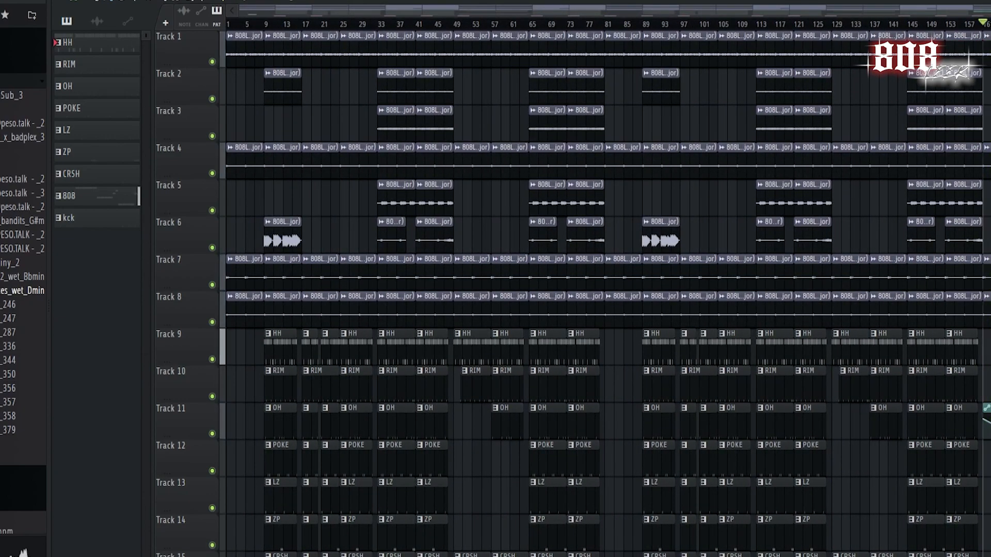
scroll(573, 293, down, 4)
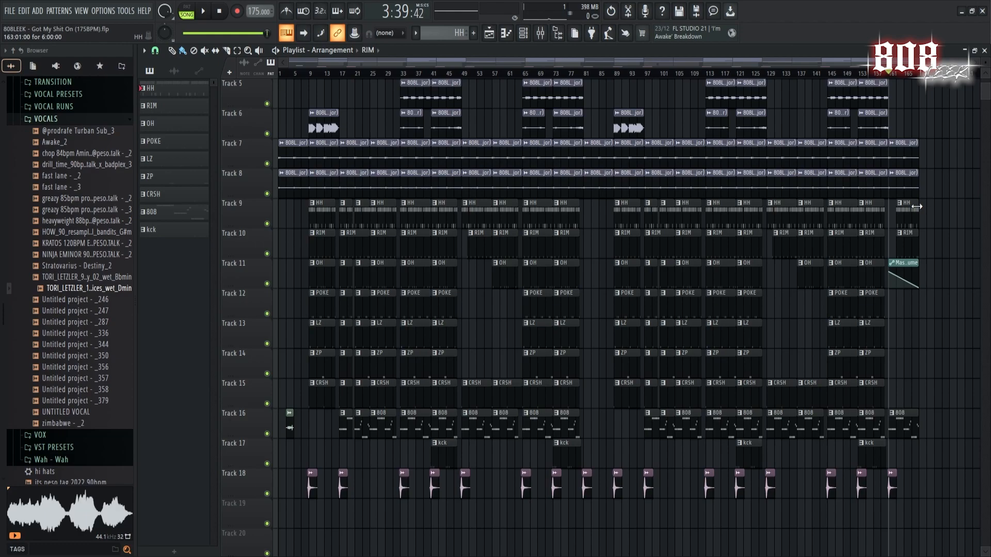
scroll(679, 372, up, 3)
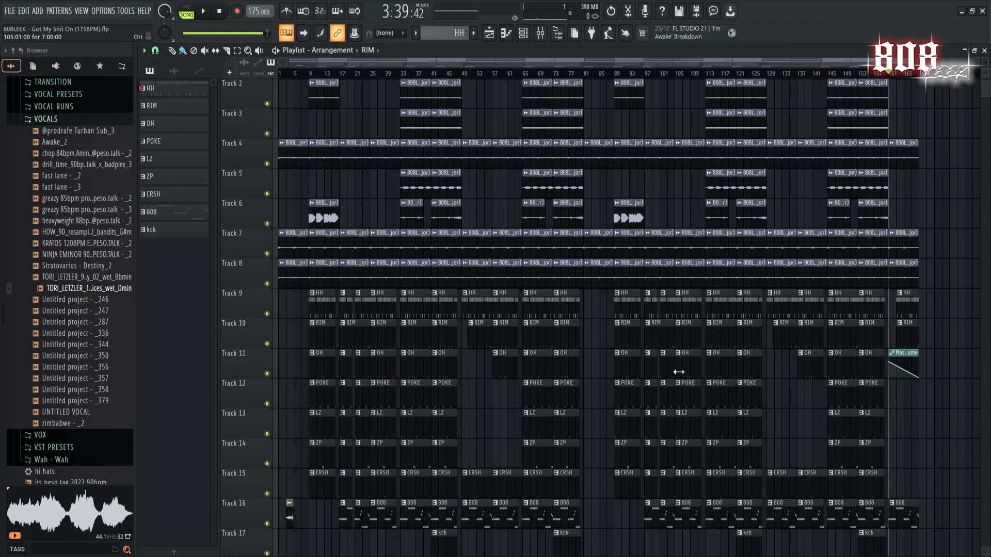